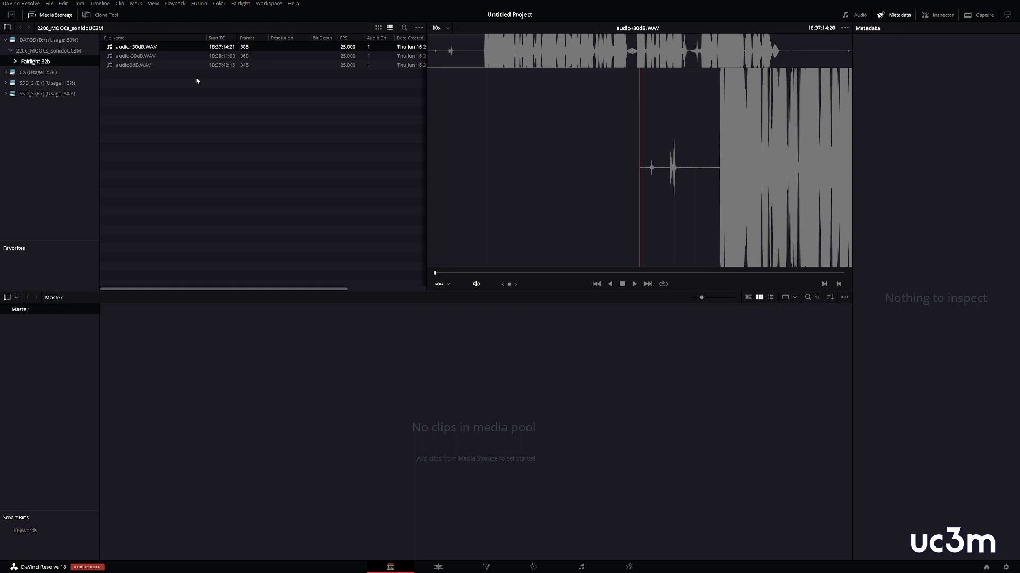
- Sort by file name and preview audio-30dB, audio0dB and audio+30dB.WAV, scrubbing into the last
click(136, 64)
click(137, 56)
click(137, 38)
click(136, 56)
click(139, 64)
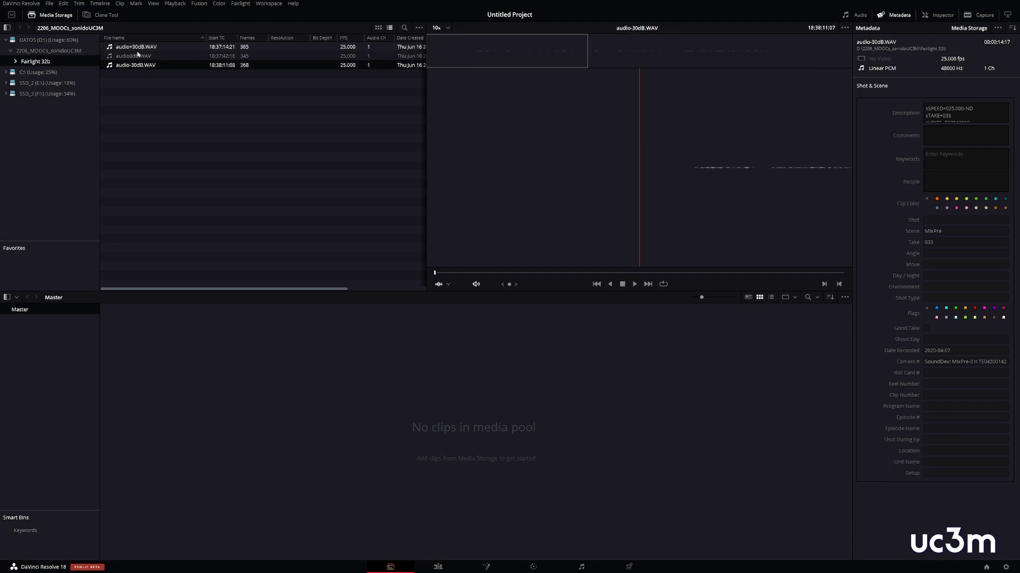
click(138, 56)
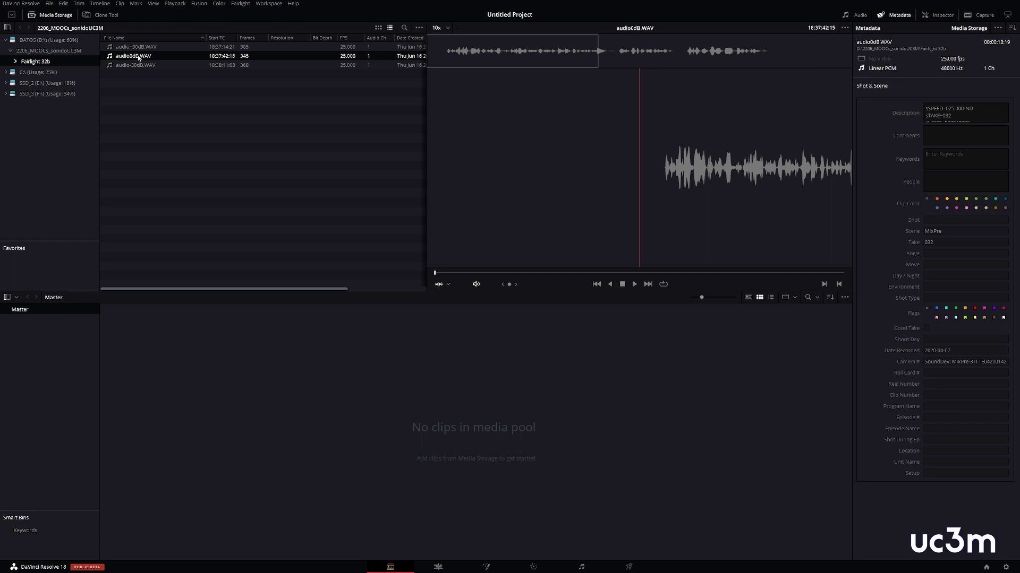
click(137, 47)
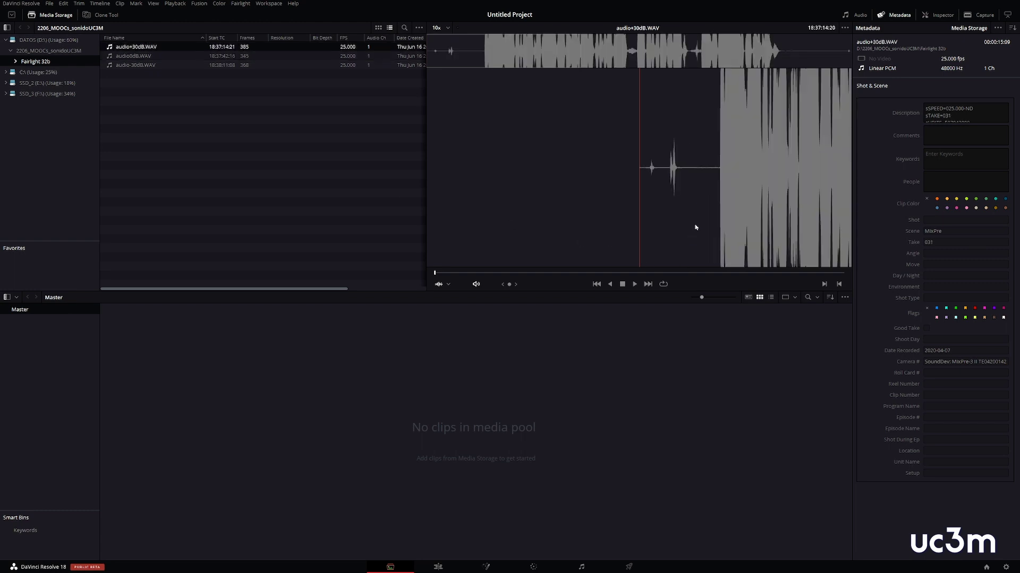
drag(441, 276, 487, 280)
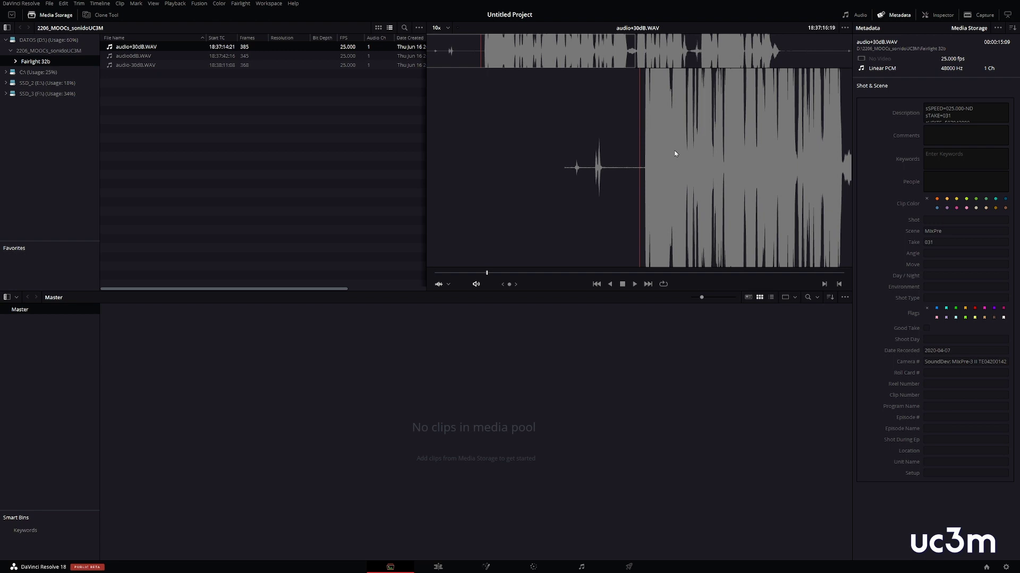
- Play a few seconds of the near-silent audio-30dB.WAV, then select all three WAV files
click(137, 66)
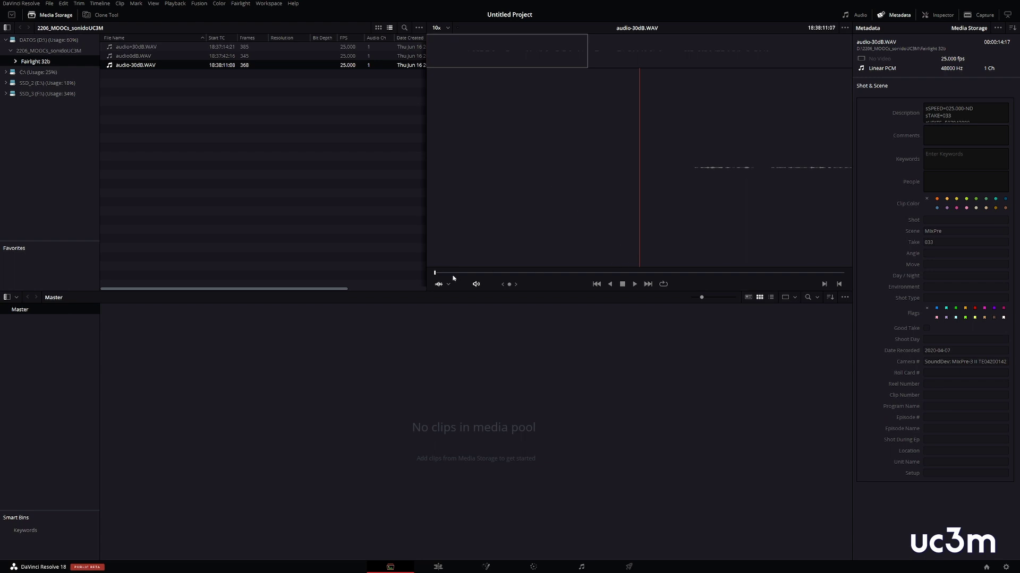
drag(435, 274, 576, 287)
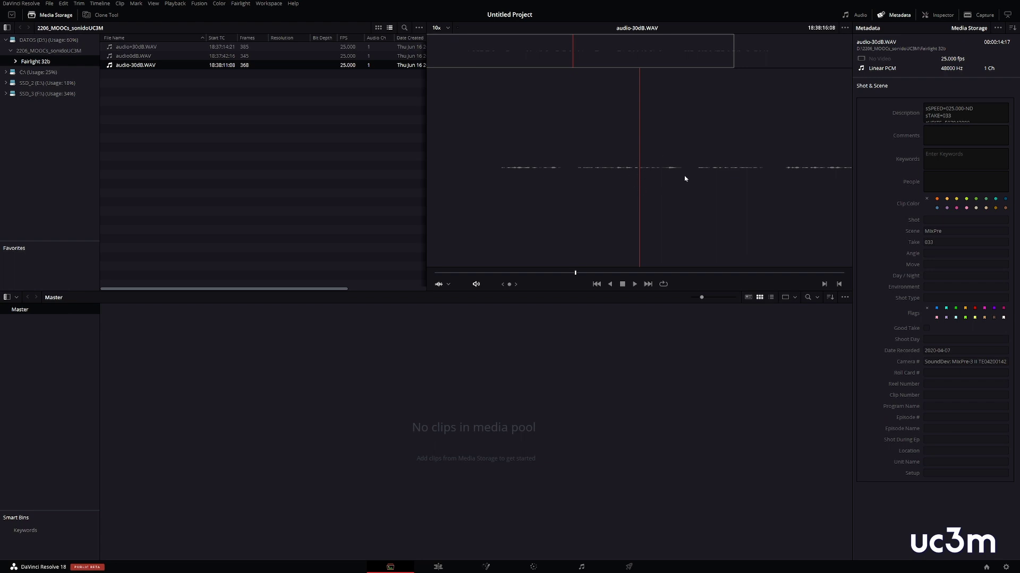
click(634, 285)
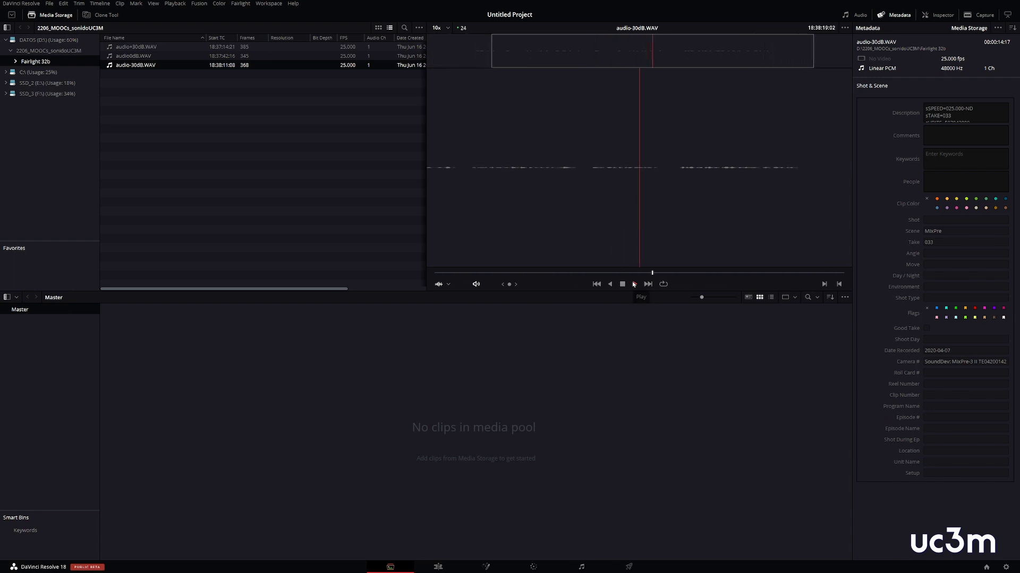
click(624, 284)
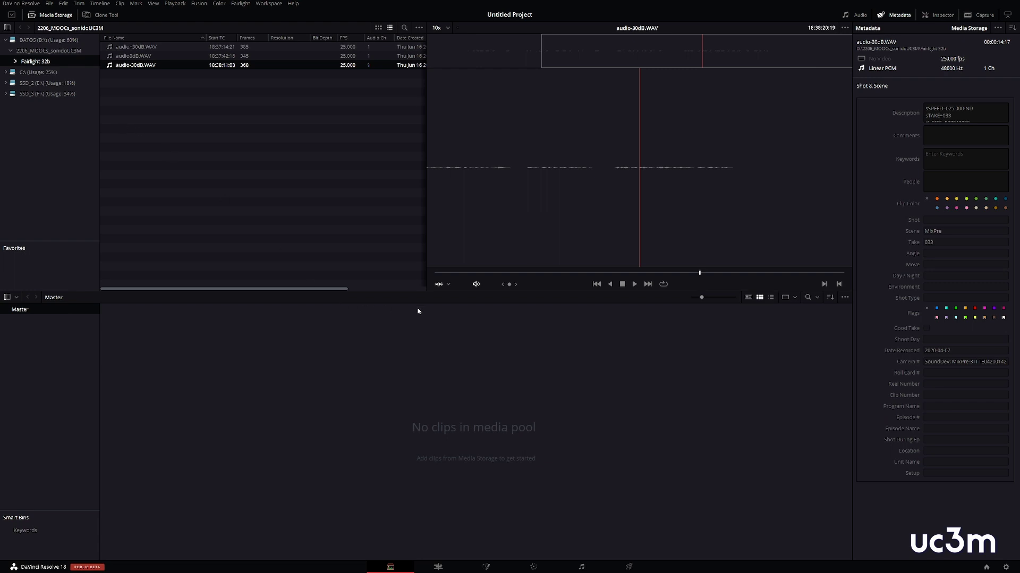
drag(478, 273, 437, 272)
mouse_move(181, 110)
mouse_down()
mouse_move(132, 46)
mouse_move(144, 370)
mouse_up()
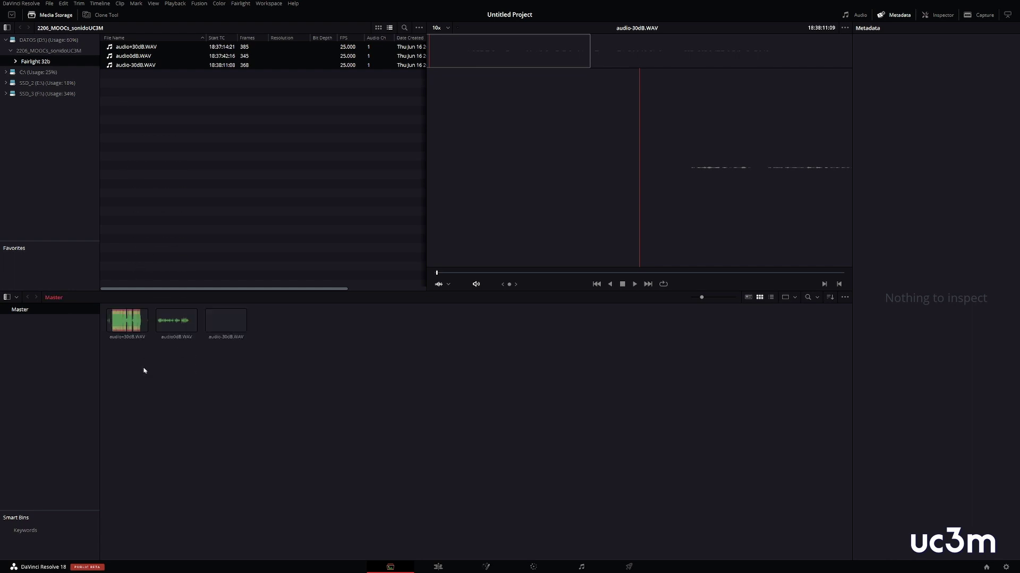
- Play audio+30dB, audio-30dB and audio0dB.WAV in turn from the media pool to compare levels
click(127, 321)
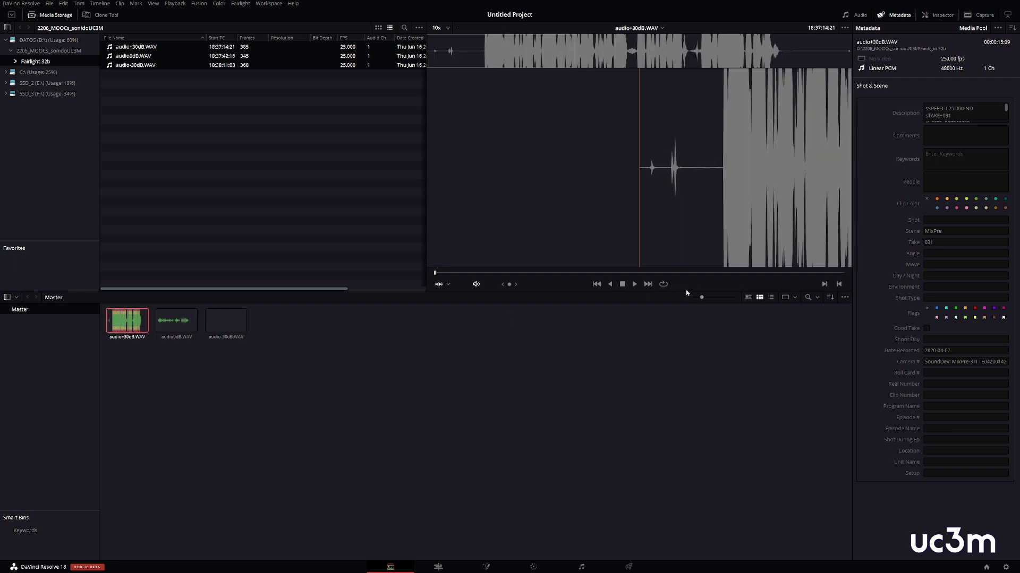
mouse_move(471, 274)
mouse_down()
mouse_move(489, 274)
mouse_move(476, 281)
mouse_up()
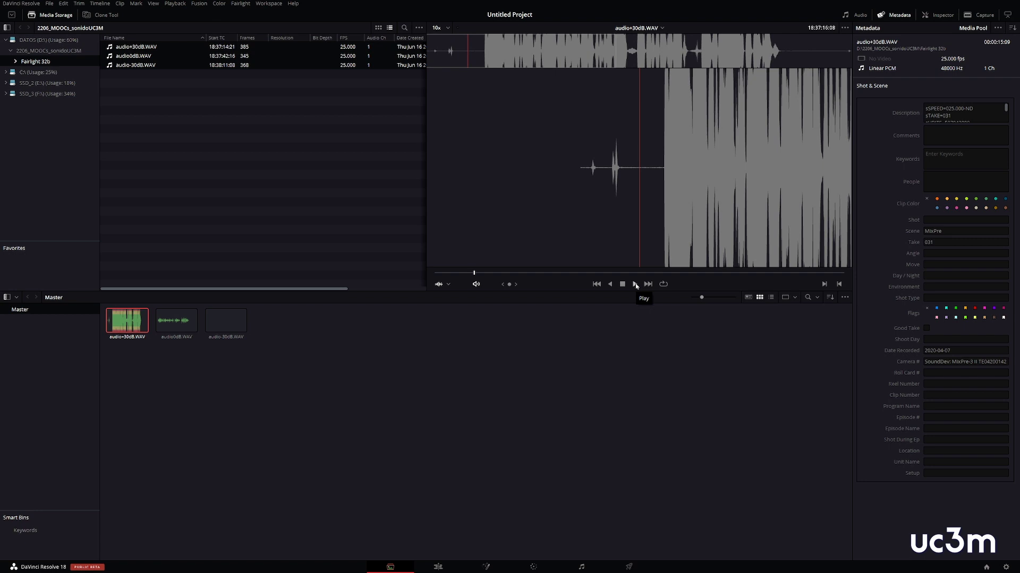
click(636, 284)
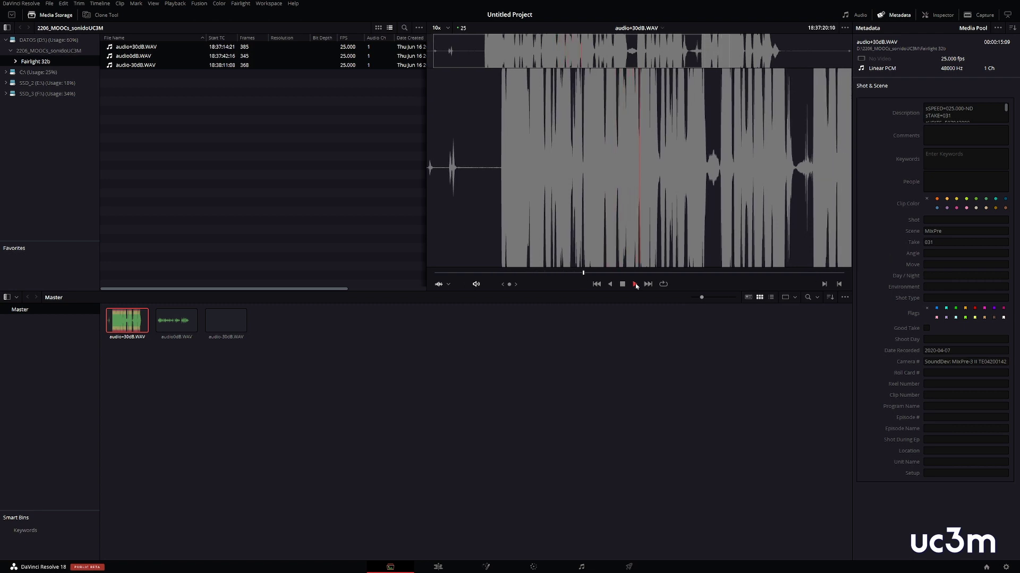
click(622, 284)
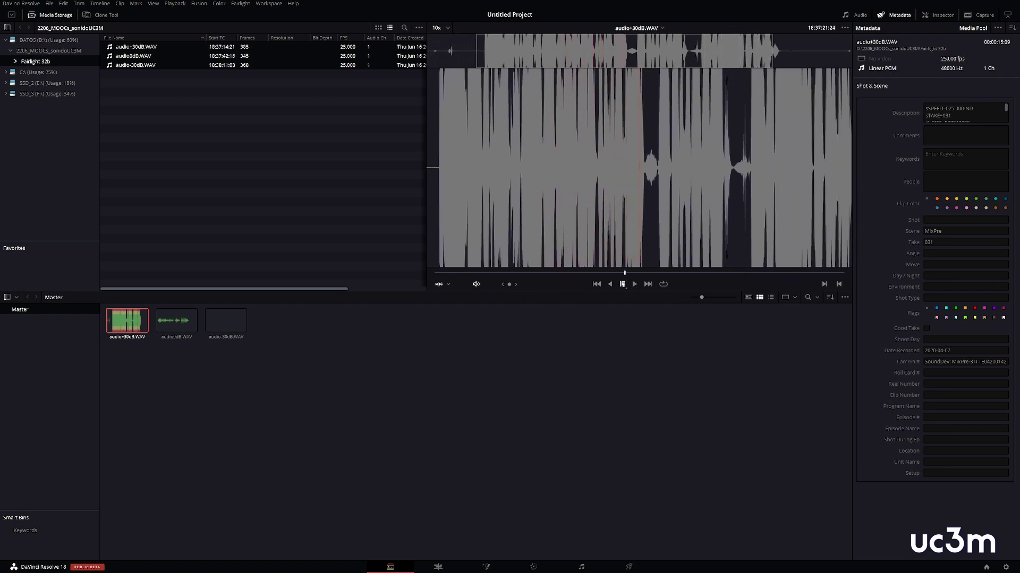
click(211, 329)
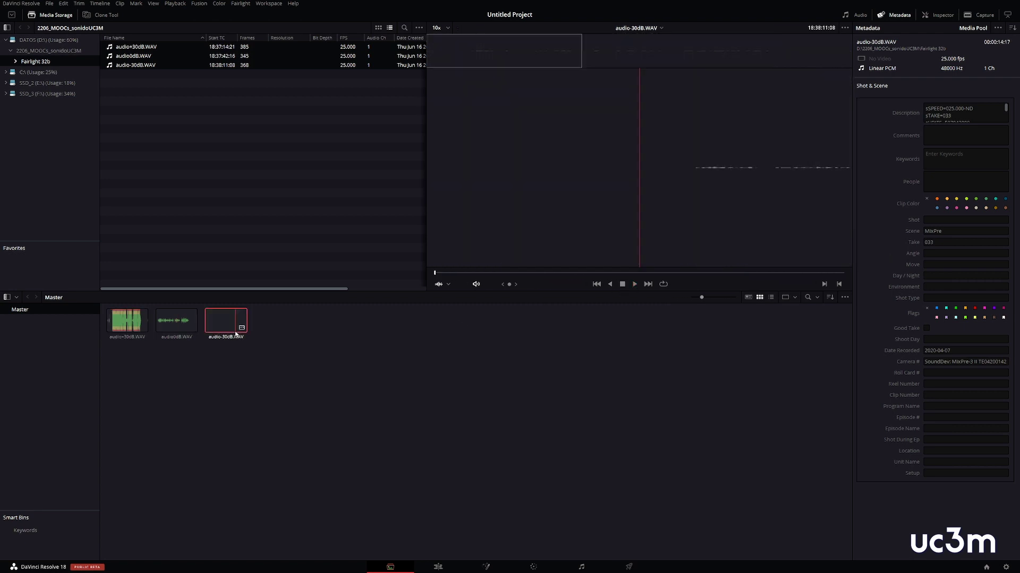
click(636, 285)
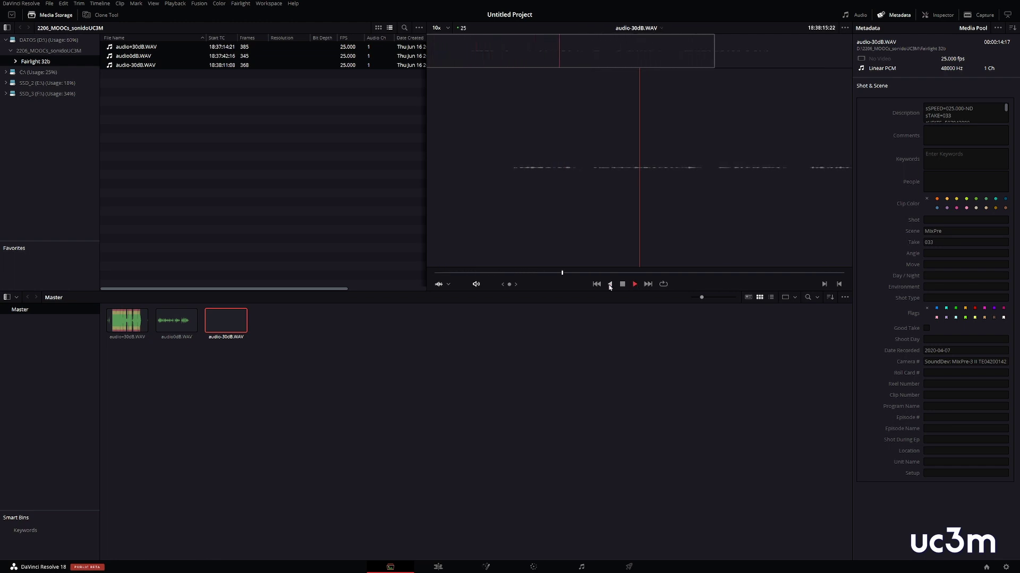
click(622, 285)
click(182, 325)
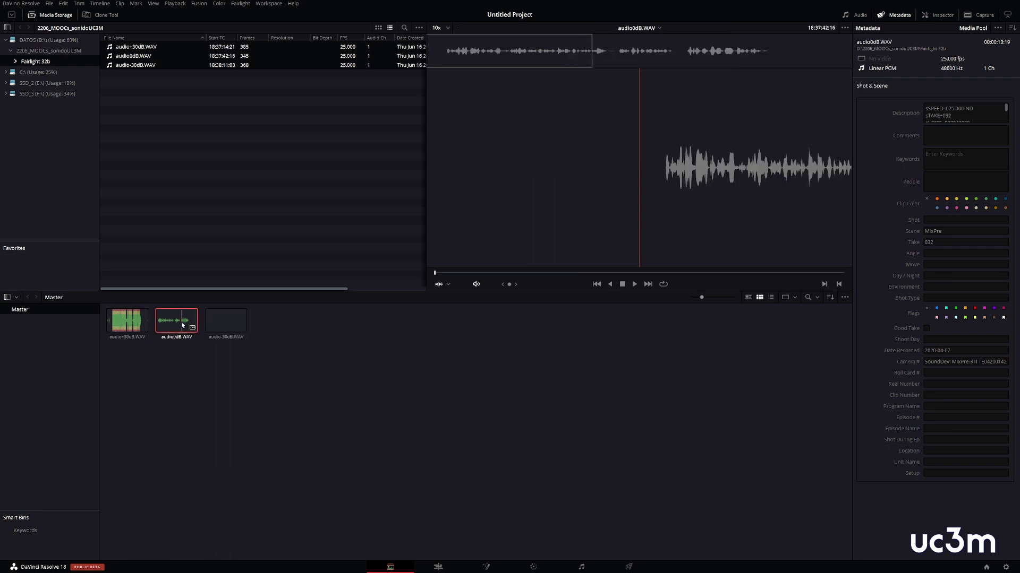
click(635, 285)
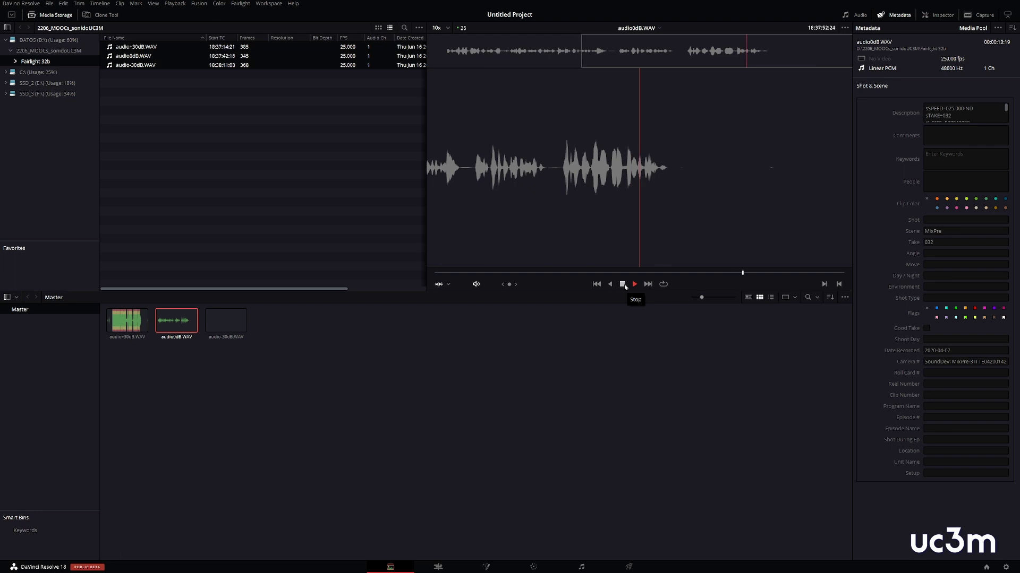
click(625, 286)
- Create a new timeline from the three selected WAV clips in the media pool
drag(323, 387, 139, 327)
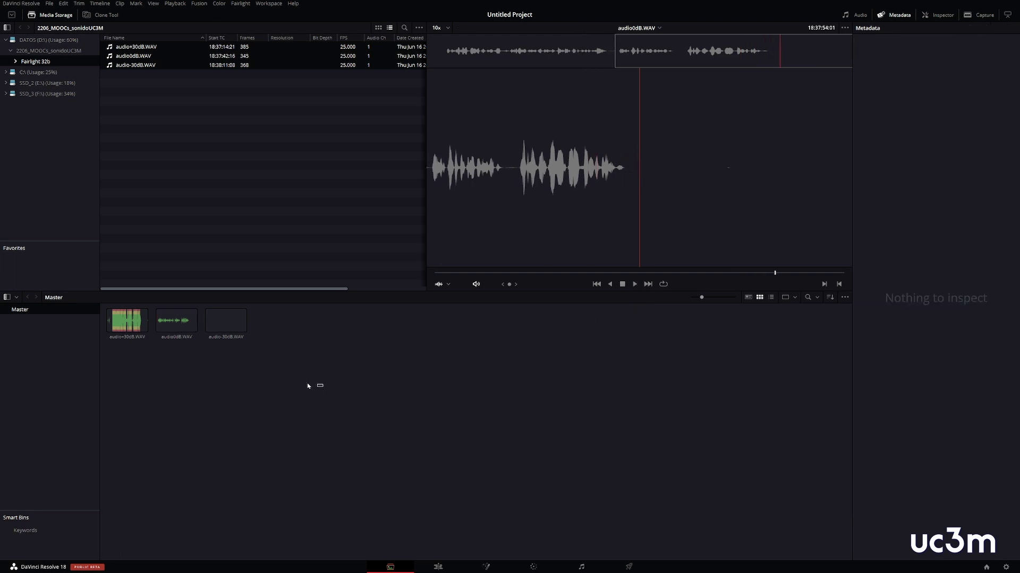
right_click(132, 324)
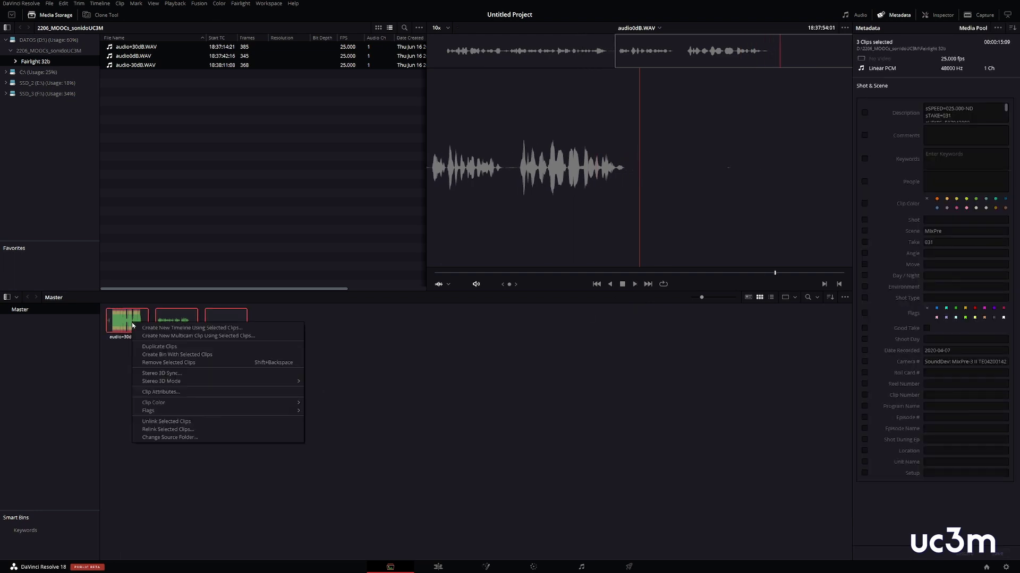
click(215, 329)
click(588, 314)
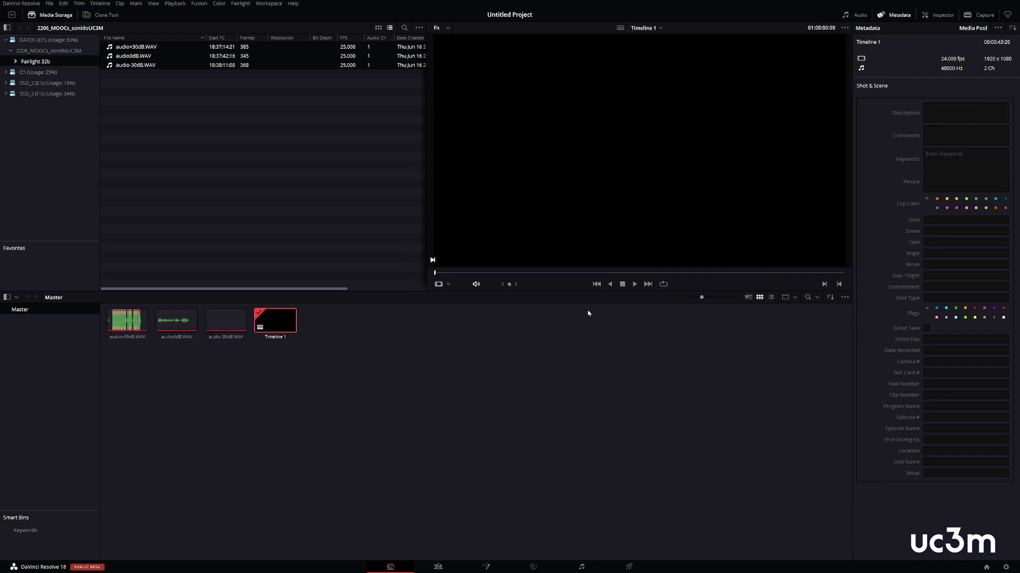
- Zoom the clips to fit, make Audio 1 taller, and switch to the Fairlight page
click(442, 566)
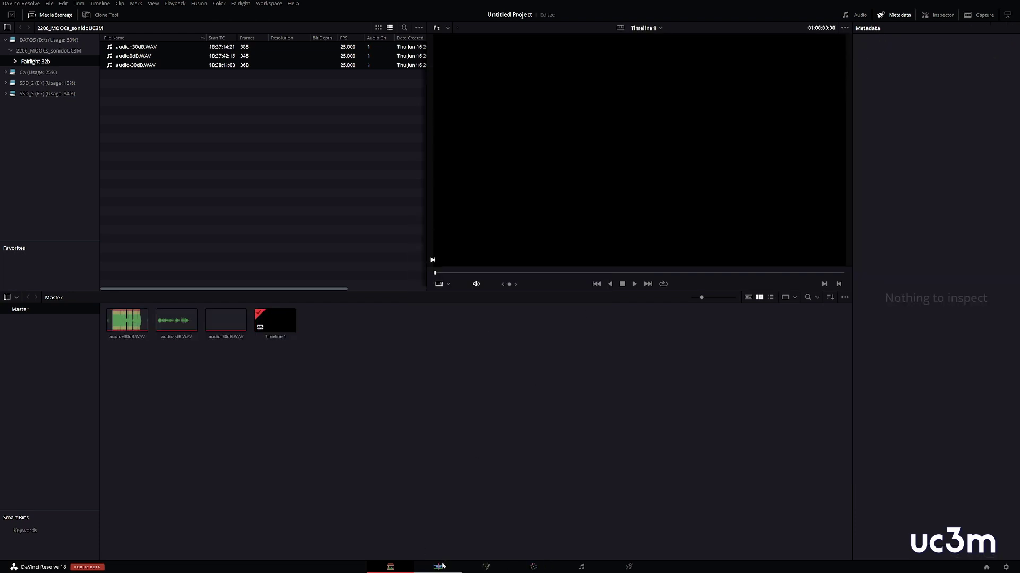
click(442, 566)
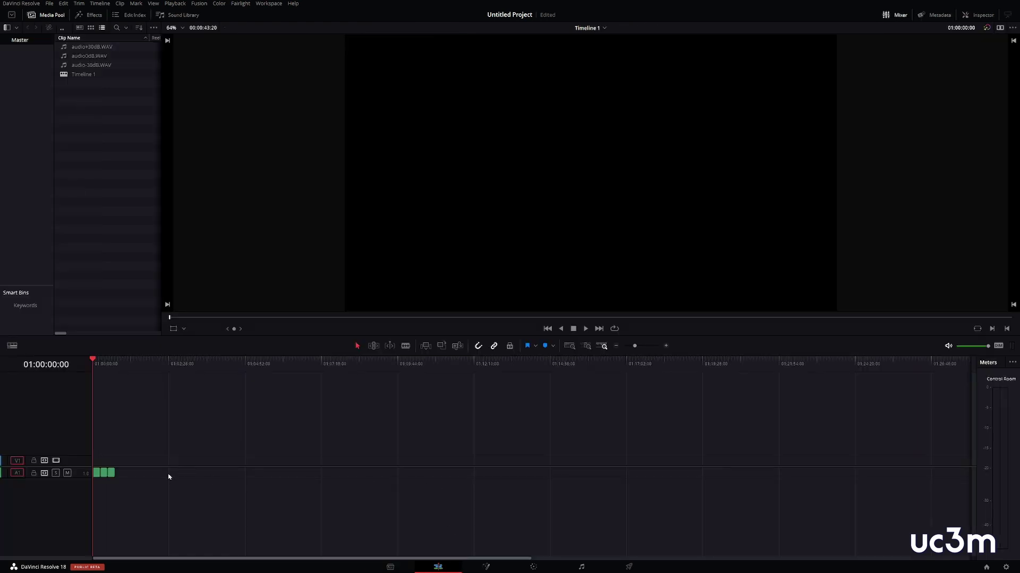
key(shift+z)
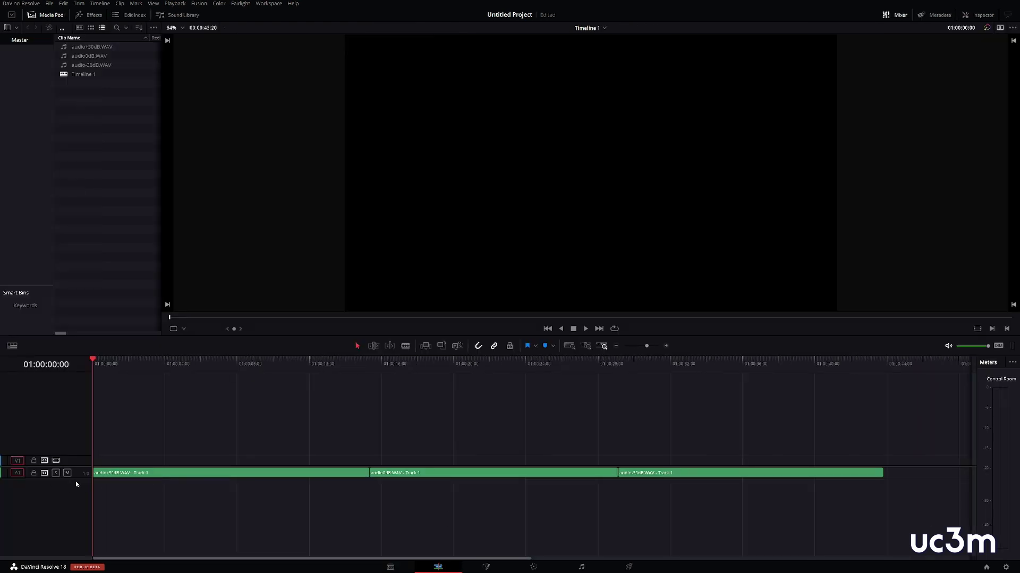
drag(74, 537, 74, 544)
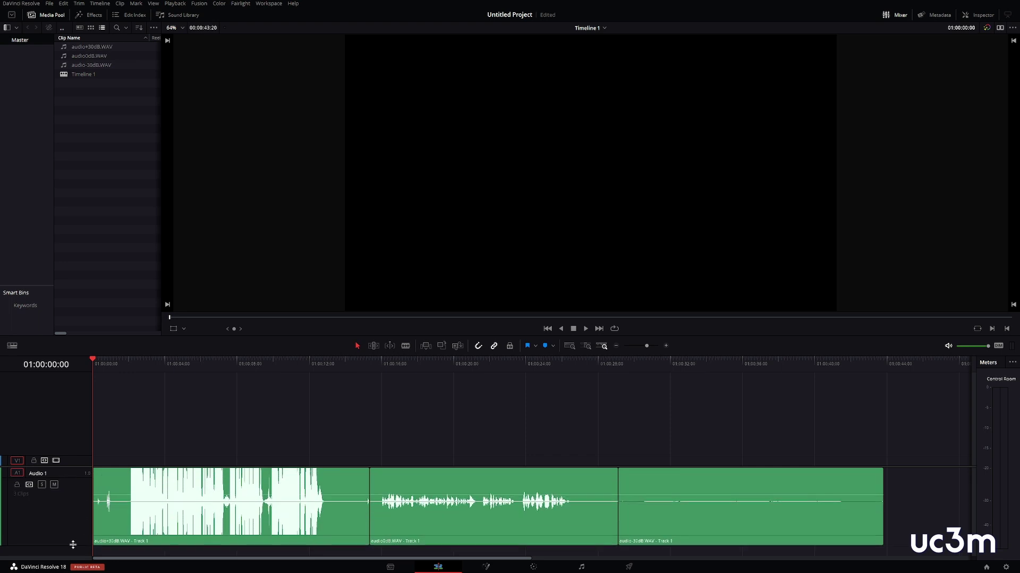
click(583, 568)
- Enlarge the Audio 1 track and colour the first clip Violet
mouse_move(71, 251)
mouse_down()
mouse_move(68, 430)
mouse_move(71, 402)
mouse_up()
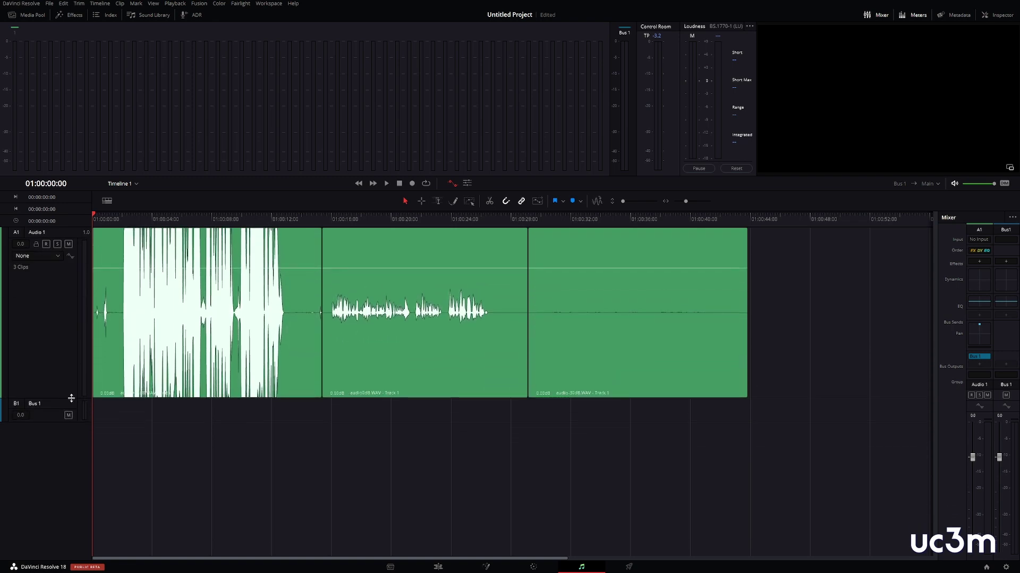
click(237, 371)
right_click(231, 358)
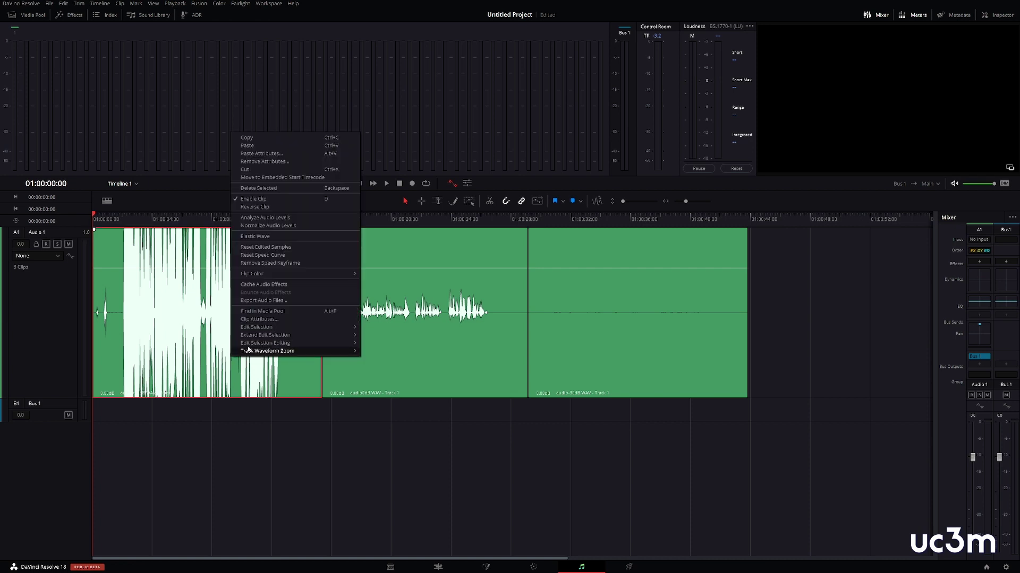
mouse_move(305, 273)
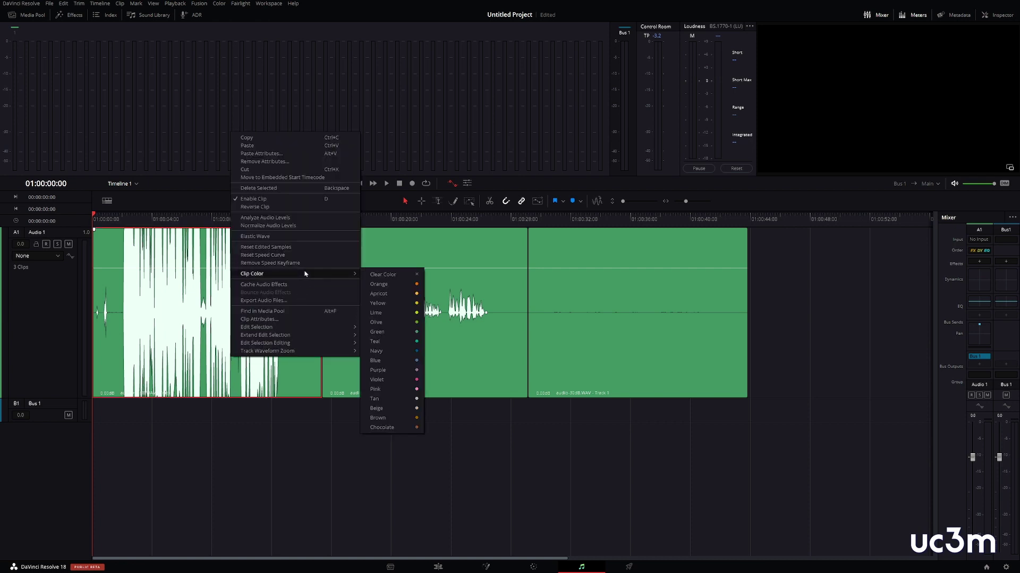
click(399, 381)
- Colour the third clip Navy, save the project, and park the playhead near the start
click(438, 358)
click(660, 352)
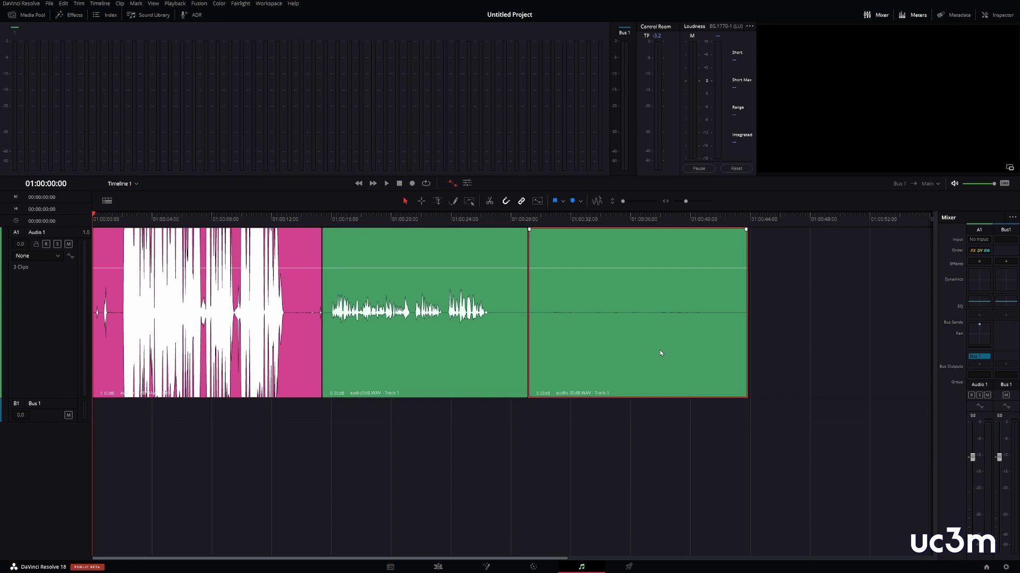
right_click(661, 352)
mouse_move(717, 266)
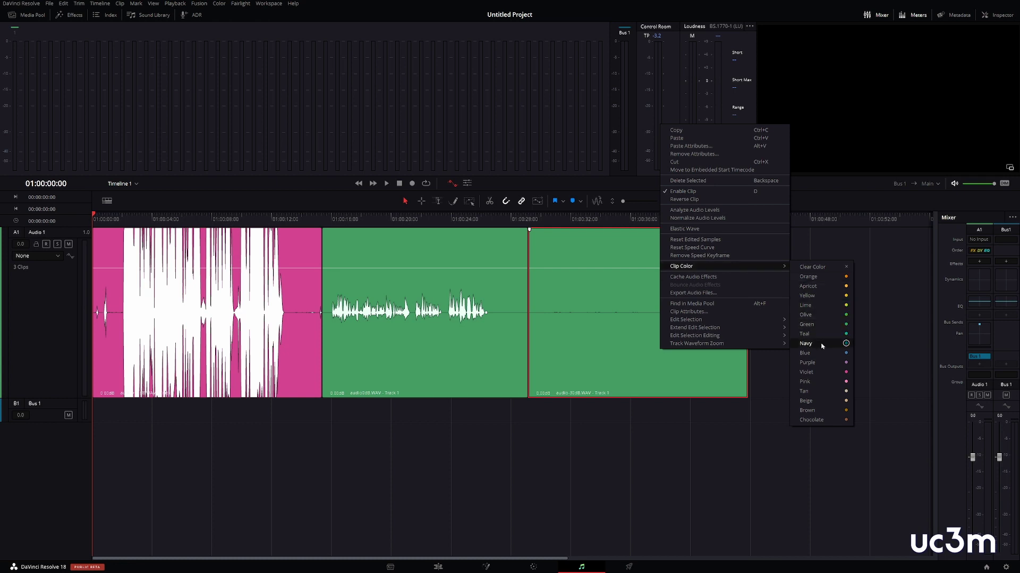
click(804, 334)
click(547, 473)
key(ctrl+s)
click(120, 216)
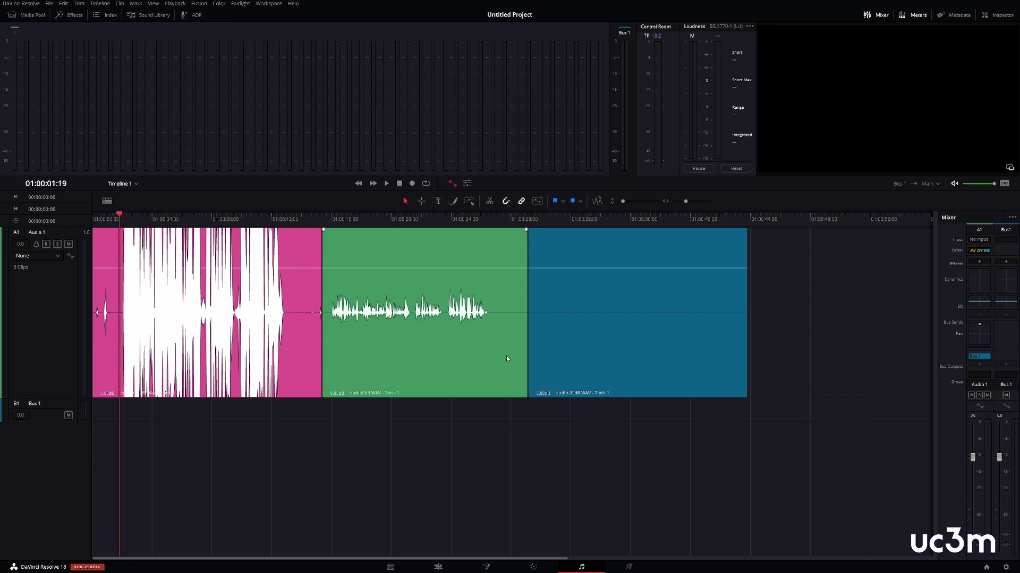
- Play the loud first clip with the monitoring volume turned down, stopping partway through
key(space)
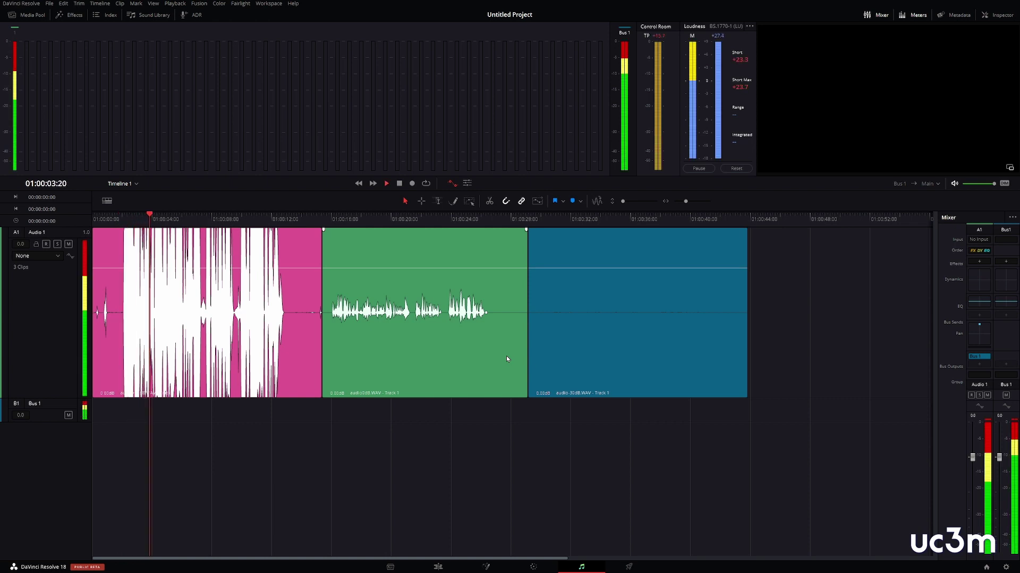
drag(994, 183, 970, 183)
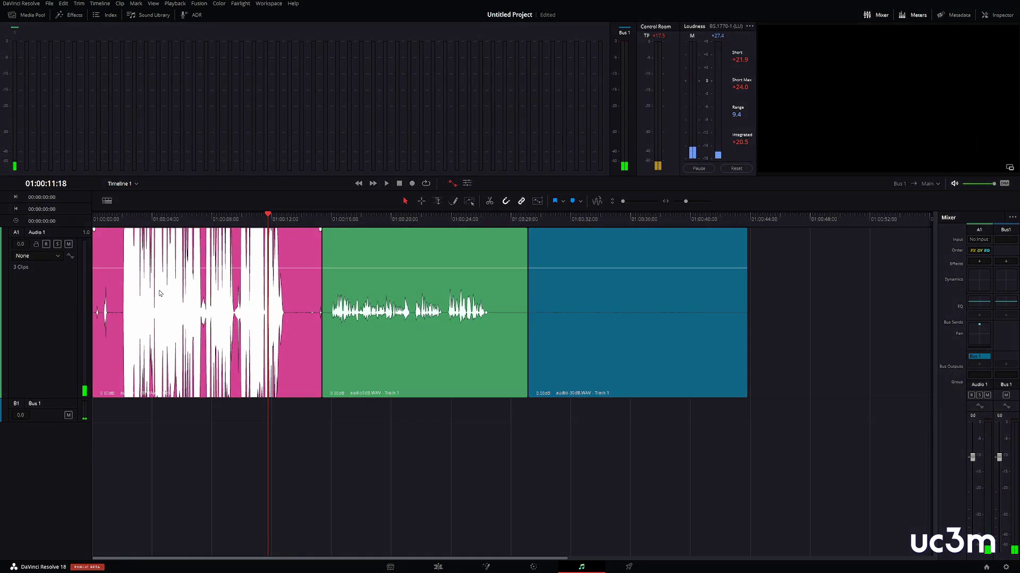
click(171, 297)
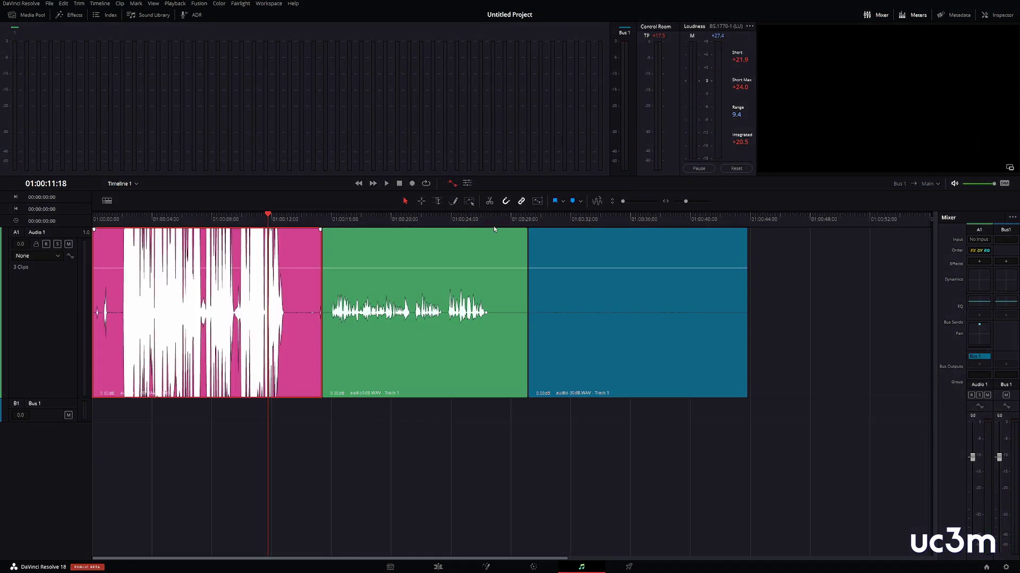
- Set the audio+30dB.WAV clip's Inspector volume to -30.00 and save the project
click(1001, 16)
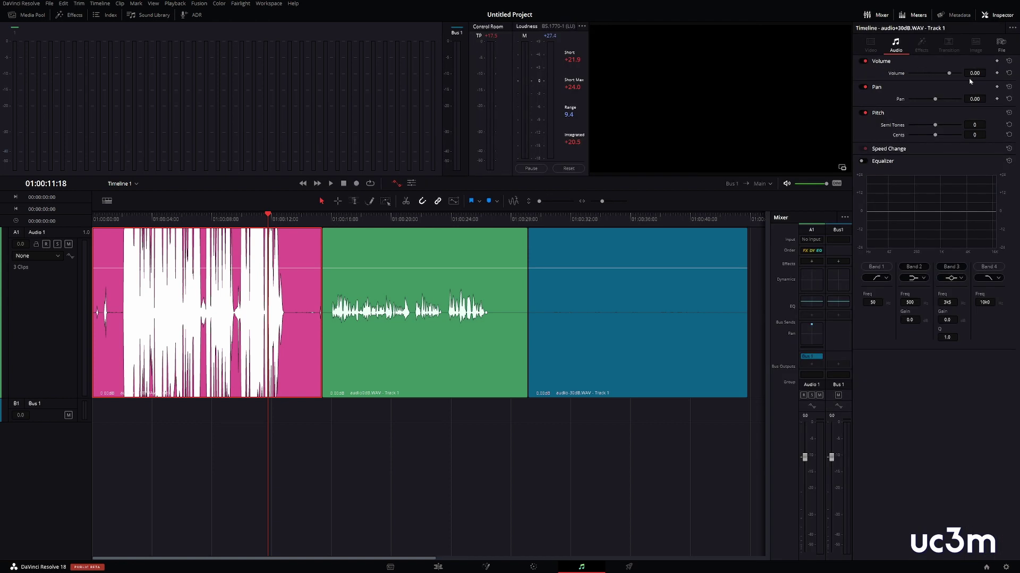
click(976, 73)
text(-30)
key(Return)
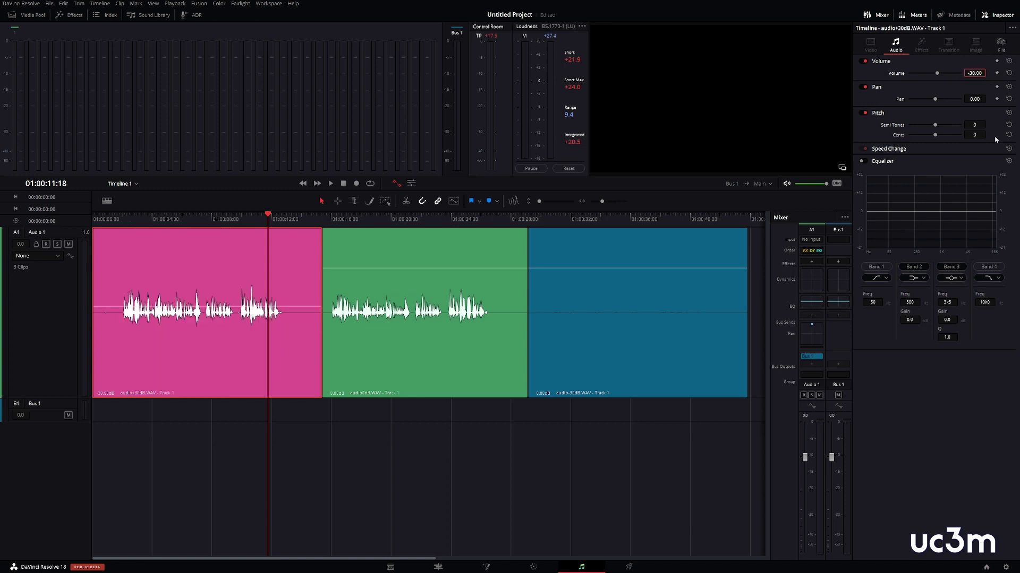
key(ctrl+s)
- Play the timeline from just after the start to hear the first two clips
click(118, 219)
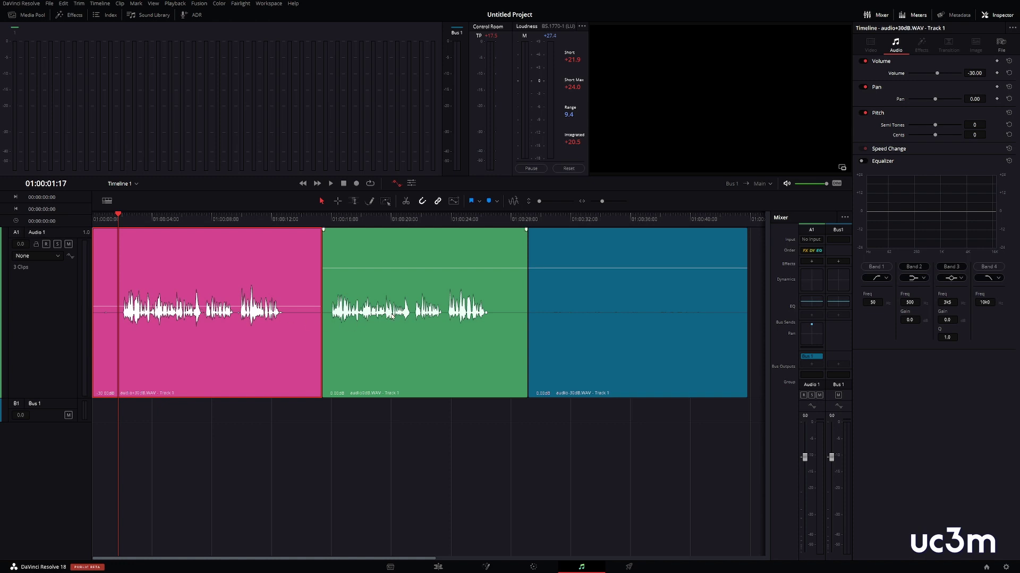
click(413, 293)
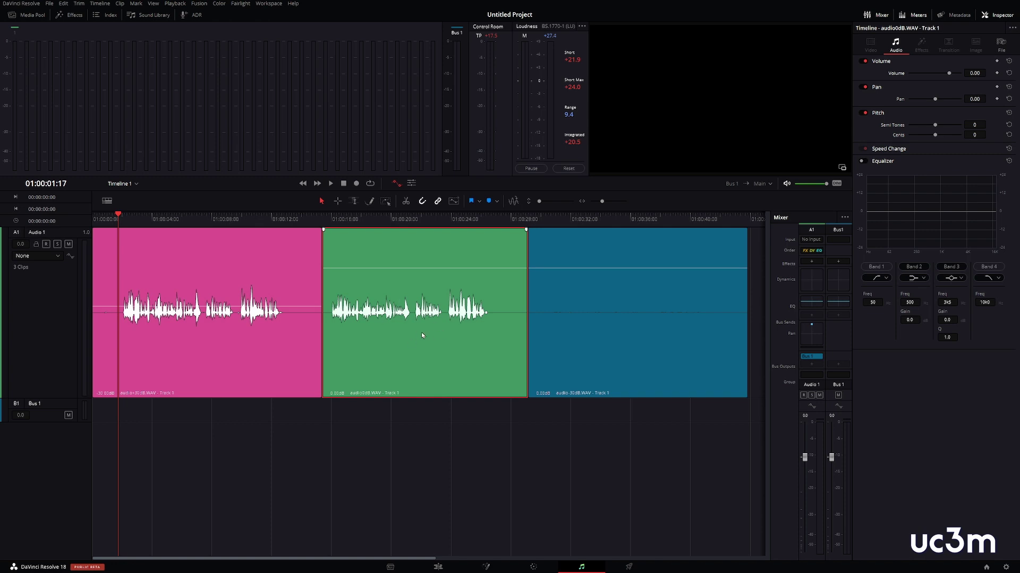
click(116, 214)
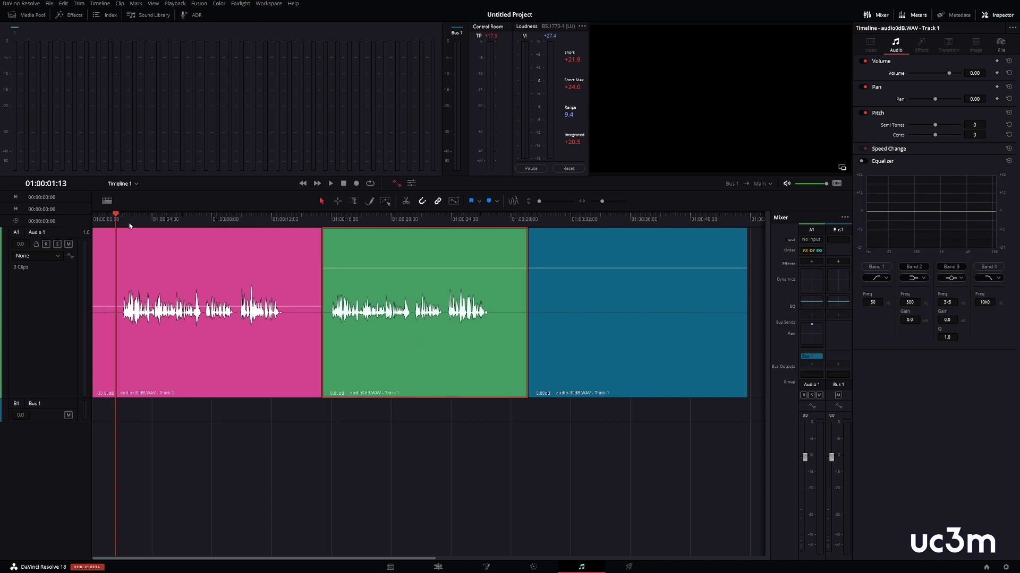
key(space)
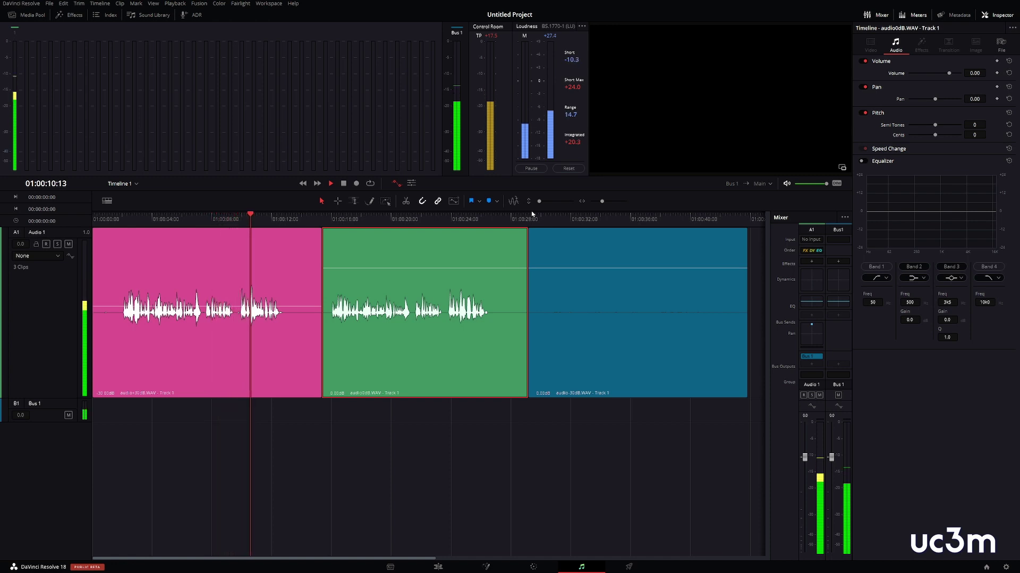
- Stop playback and replay a short section around 01:00:09:14
key(space)
click(236, 219)
click(861, 61)
key(space)
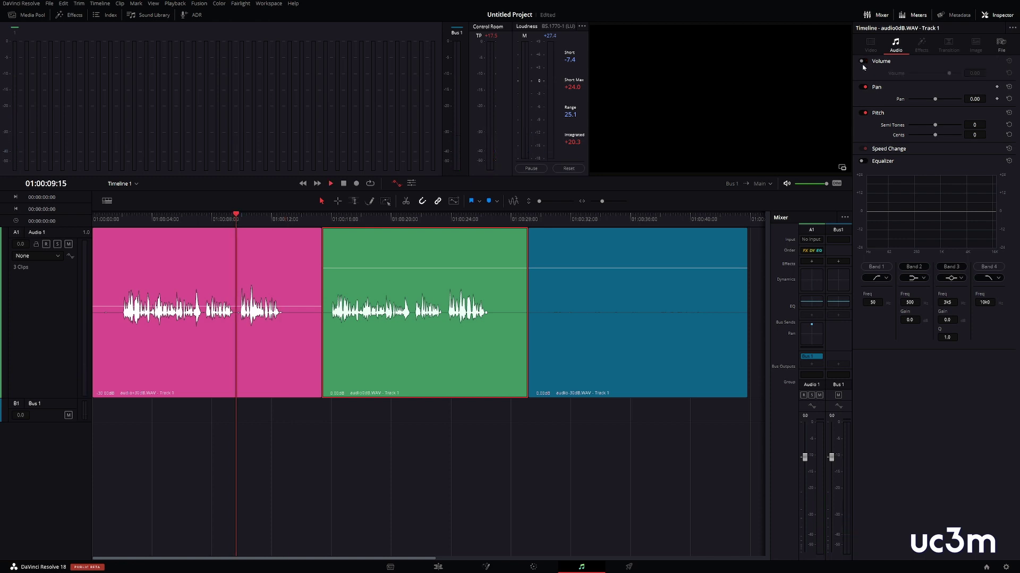
key(space)
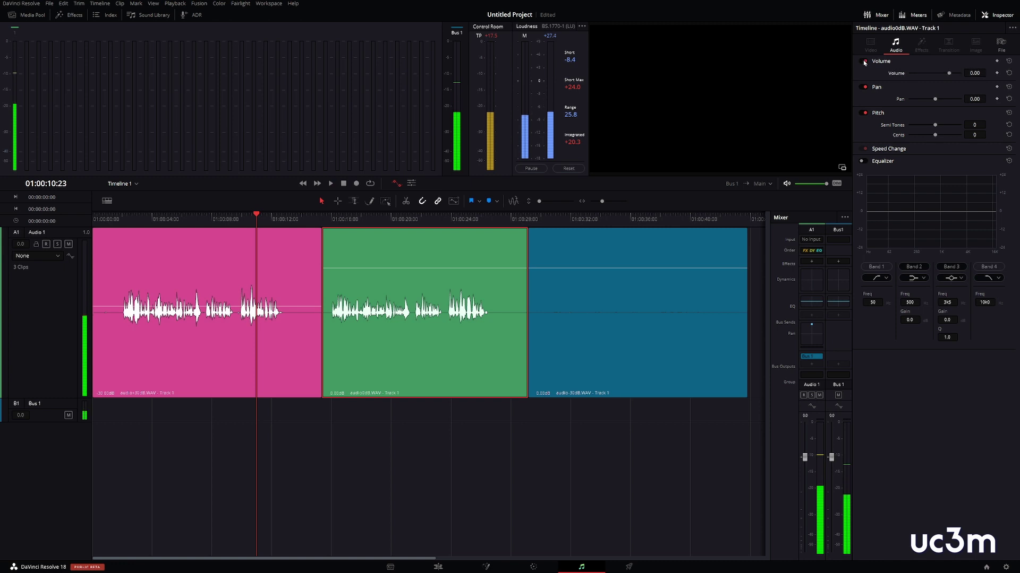
- Compare the pink clip with its -30 dB volume bypassed, then re-enable the 30 dB cut
click(253, 231)
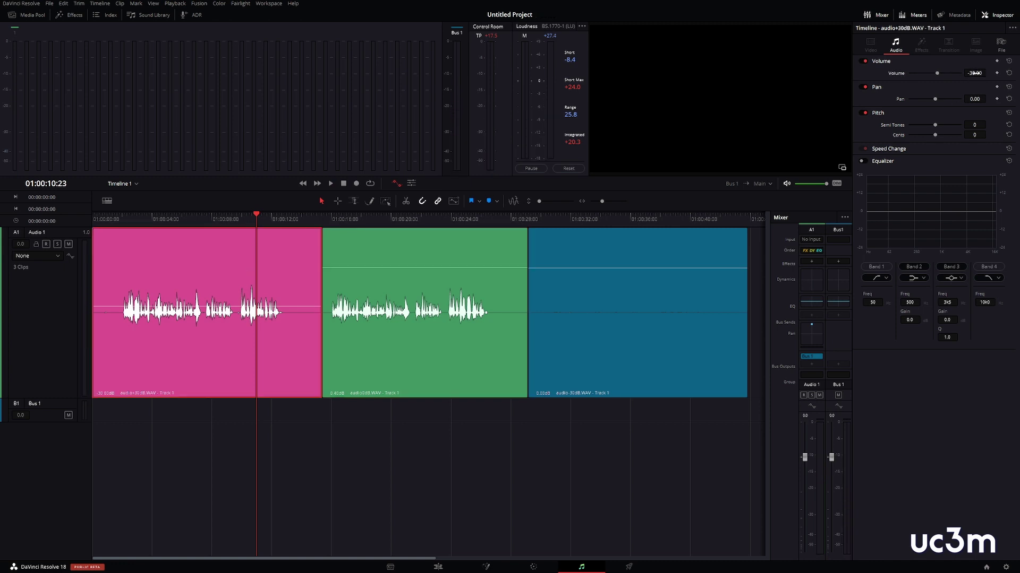
click(863, 61)
click(879, 63)
click(120, 219)
key(space)
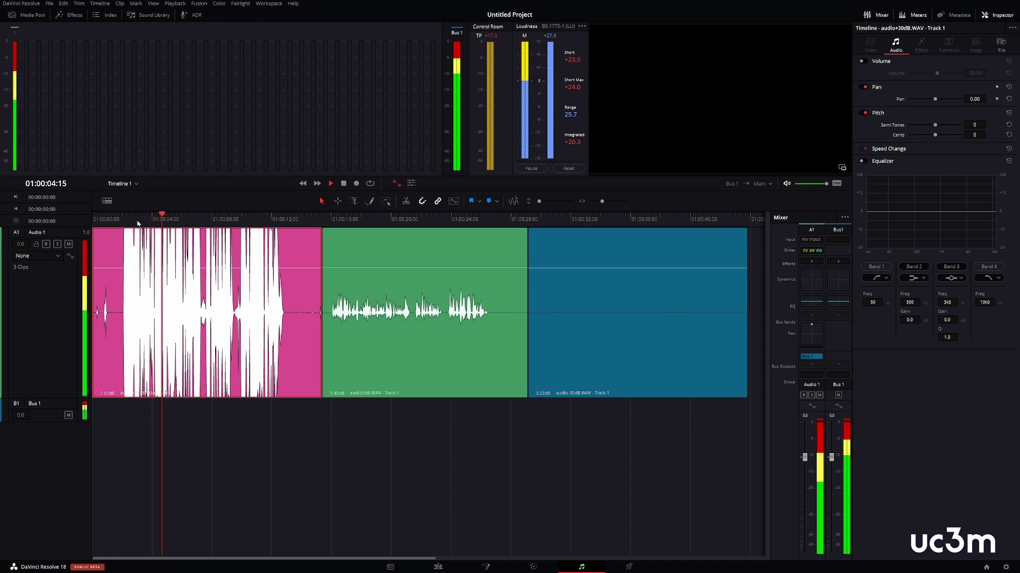
key(space)
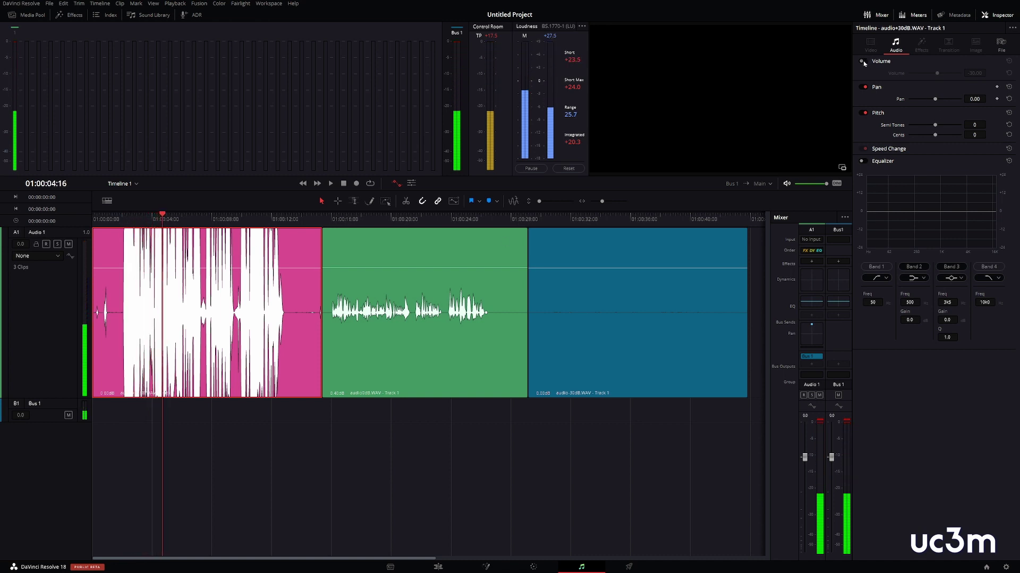
click(863, 61)
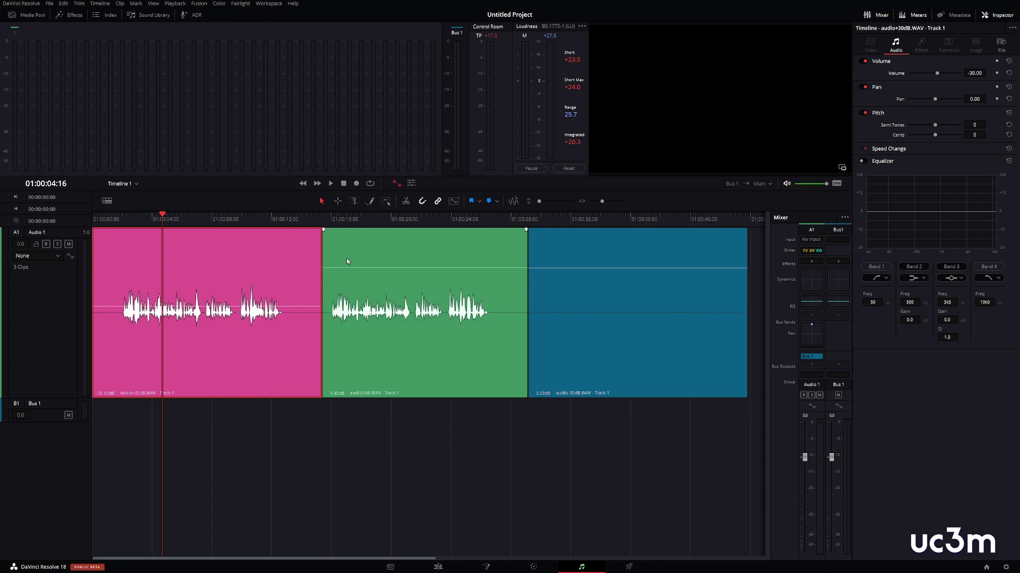
- Boost the blue audio-30dB clip's volume to +30.00, then play from the green clip
click(545, 217)
click(579, 260)
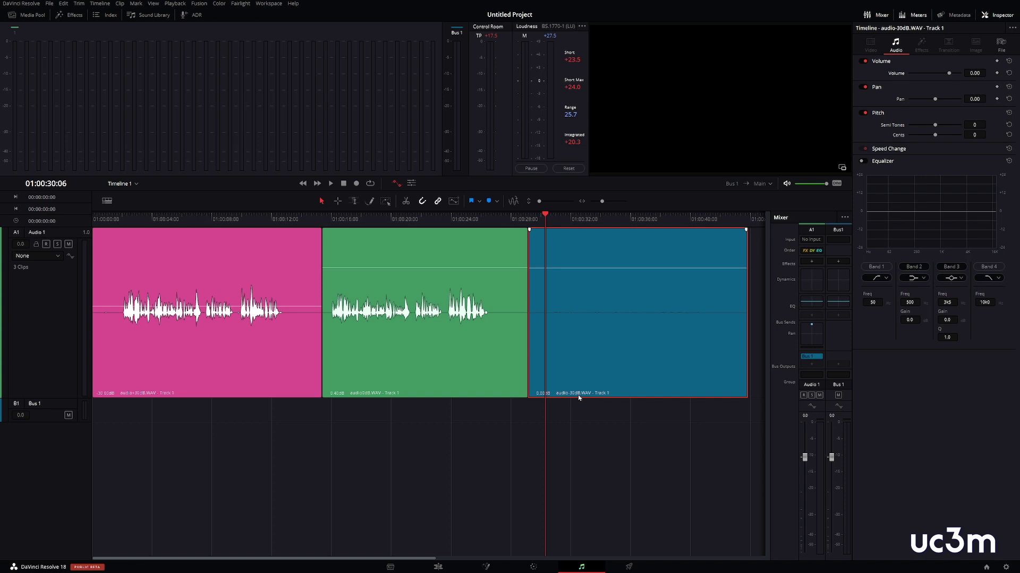
click(975, 73)
text(30)
key(Return)
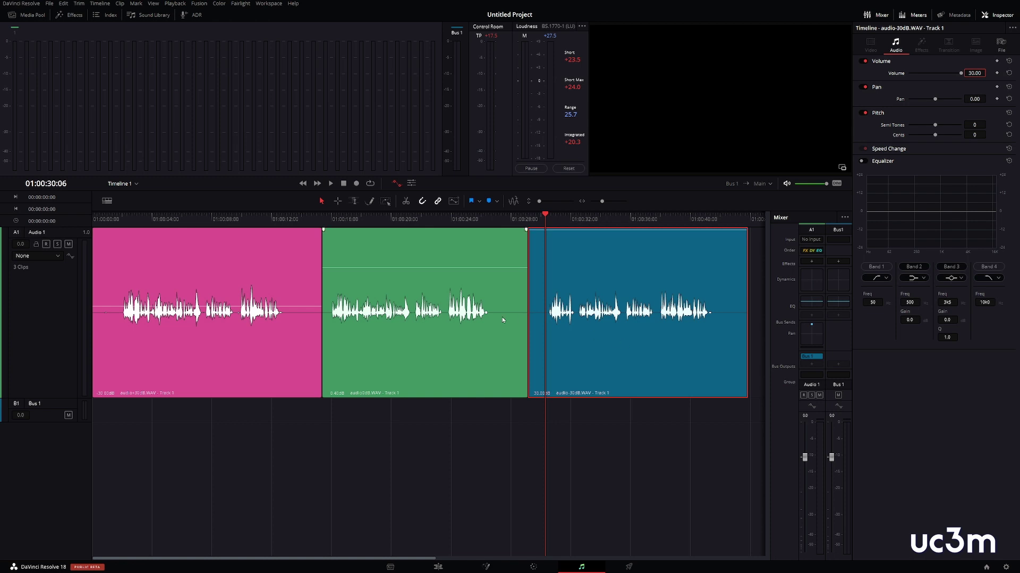
click(397, 327)
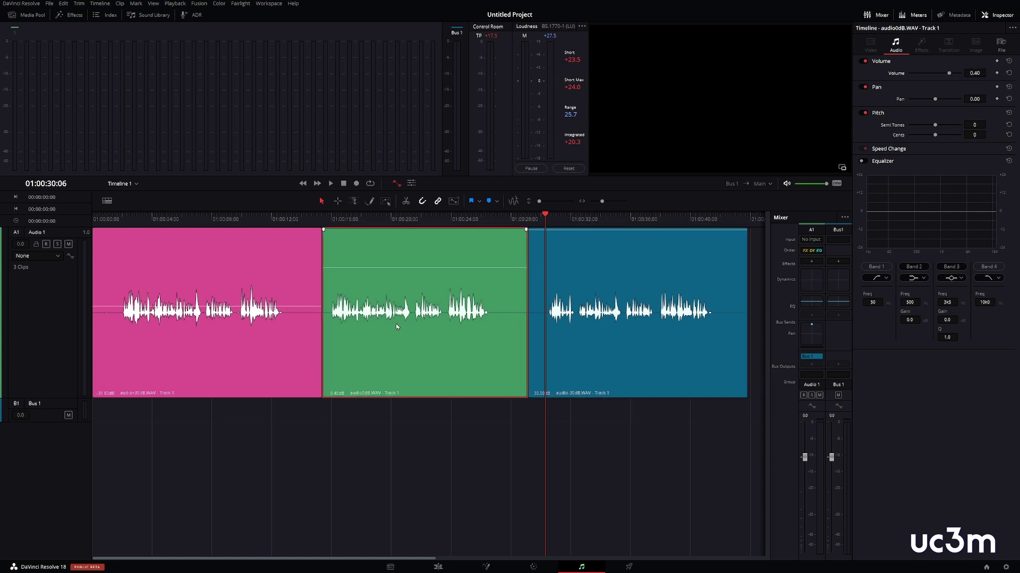
key(space)
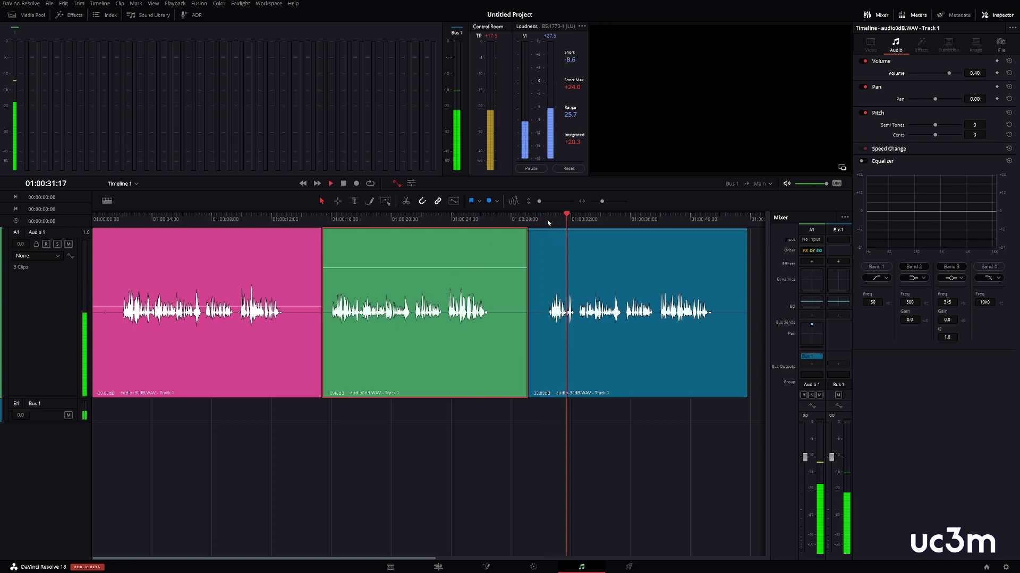
click(555, 263)
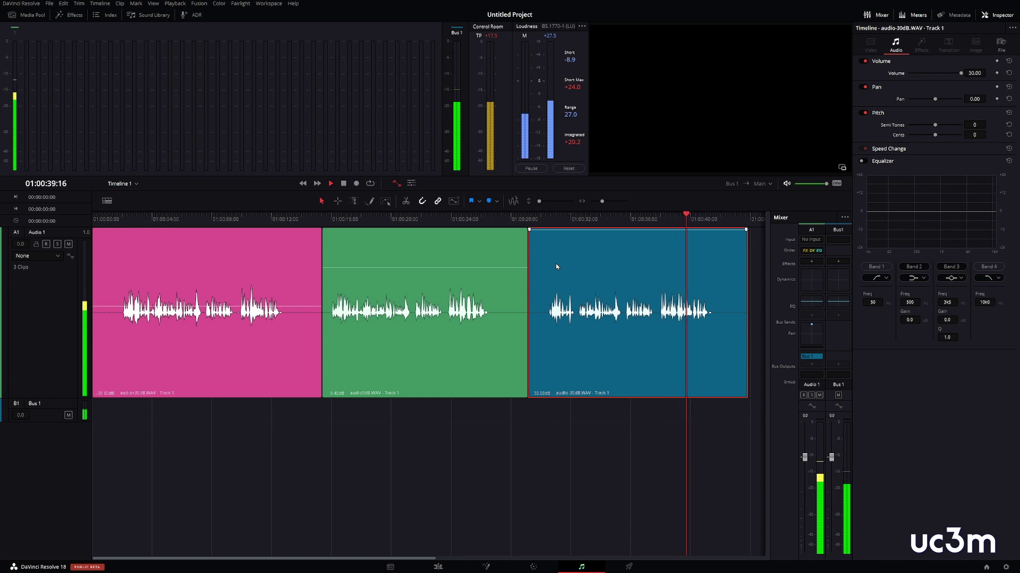
key(space)
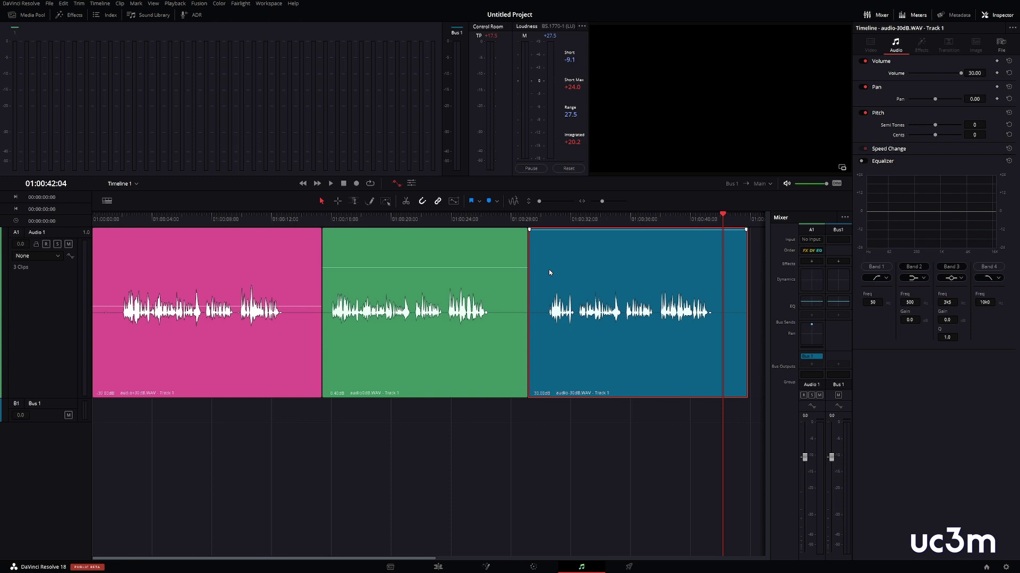
click(394, 292)
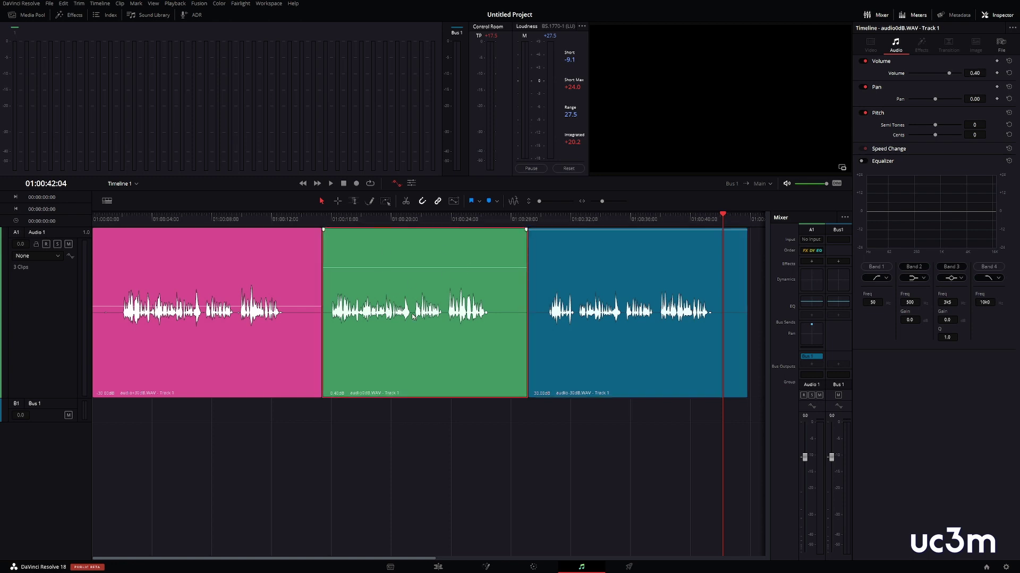
key(Up)
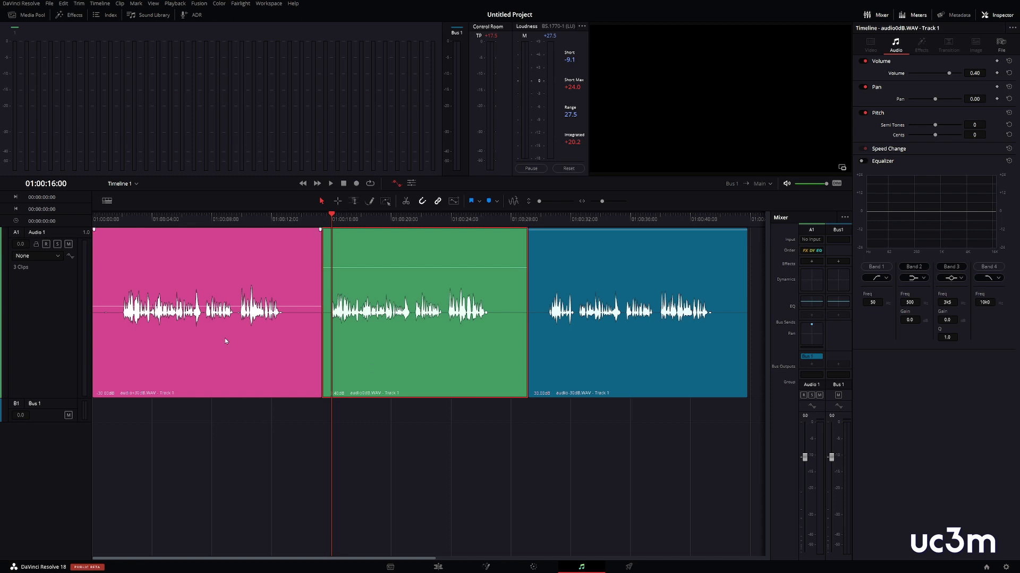
- Return the playhead to the timeline start and set the blue clip's Inspector volume to 0 dB
click(200, 341)
click(115, 218)
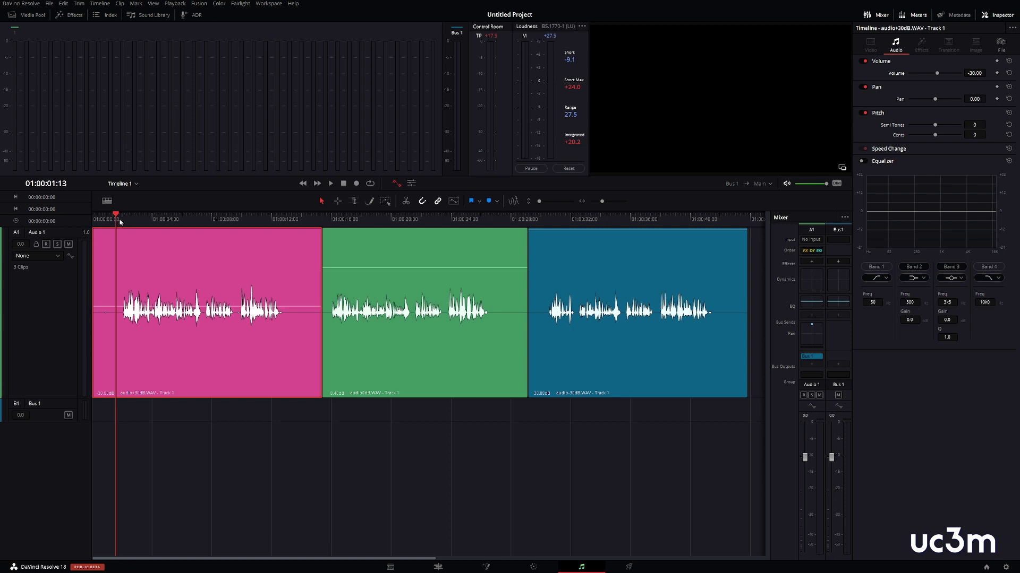
click(658, 351)
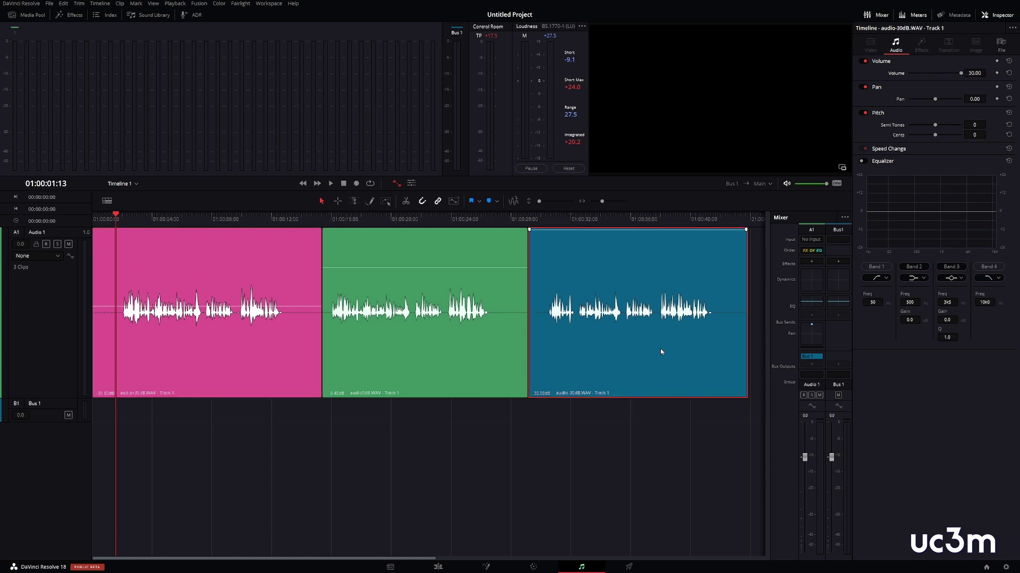
double_click(975, 73)
text(0)
key(Return)
- Set the pink audio+30dB clip's Inspector volume back to 0 dB
click(148, 374)
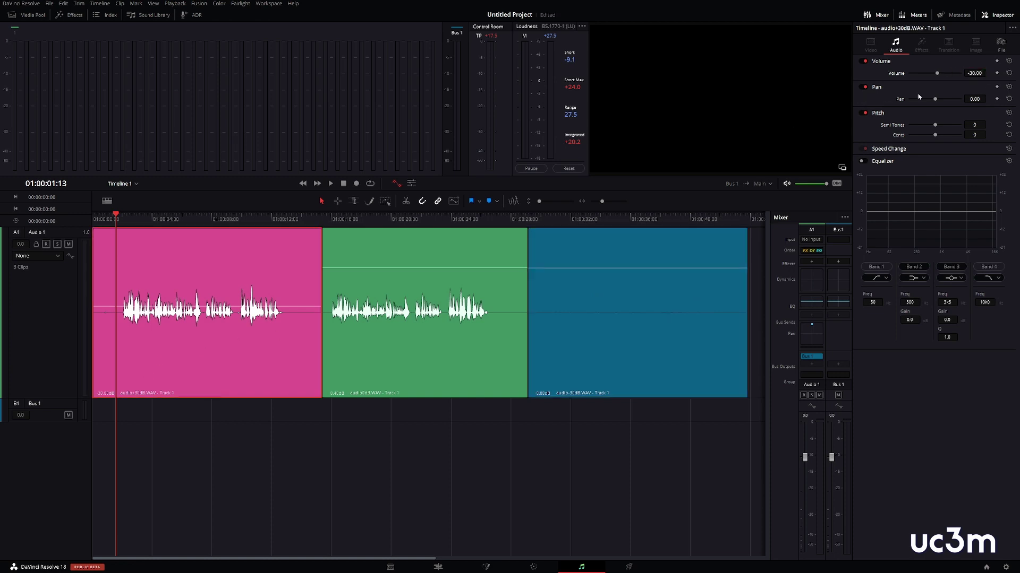
double_click(974, 73)
text(0)
key(Return)
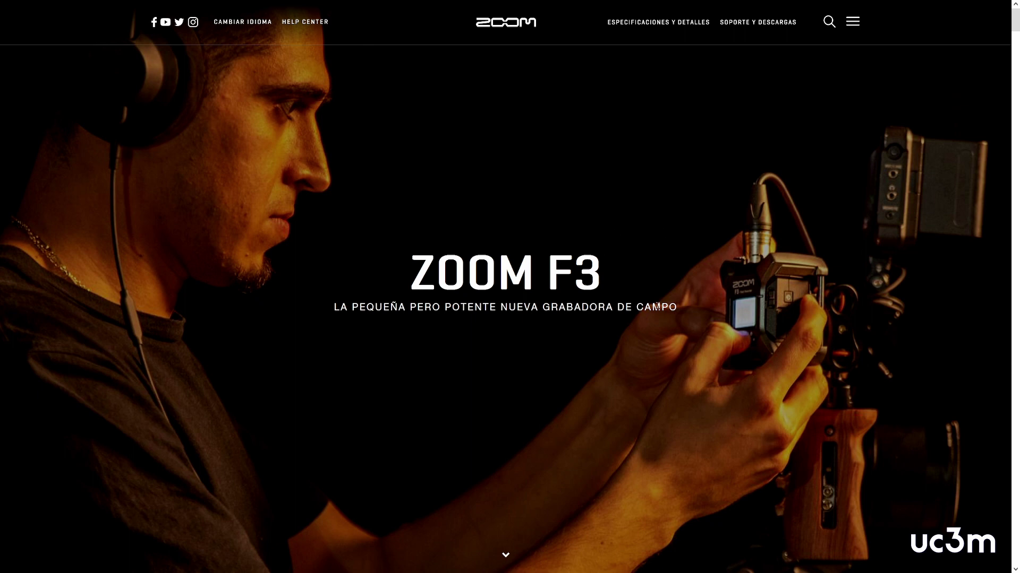
- Scroll the Zoom F3 page to the 'Pequeña en tamaño' section and exit fullscreen
scroll(584, 289, down, 10)
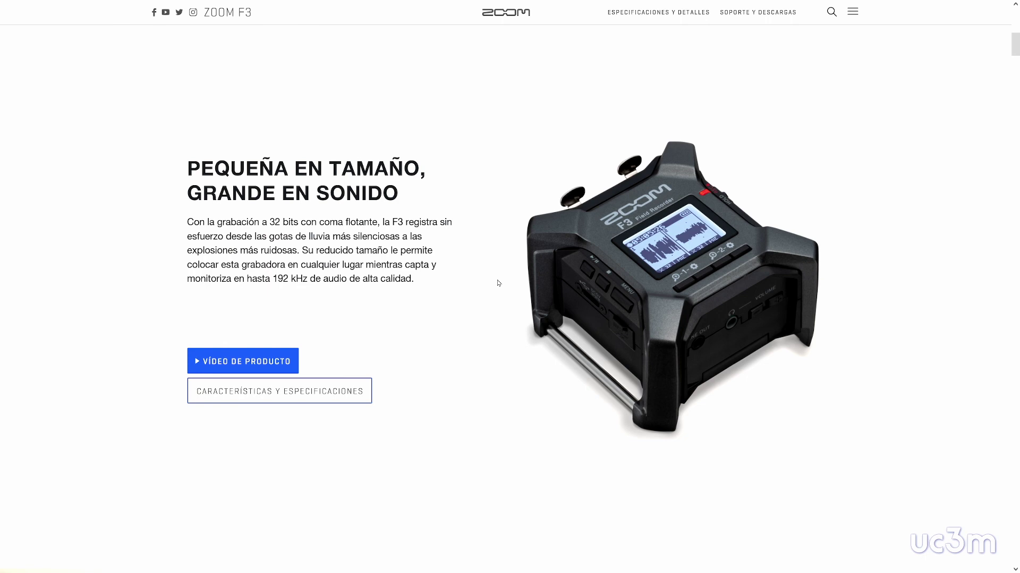
key(super)
key(super)
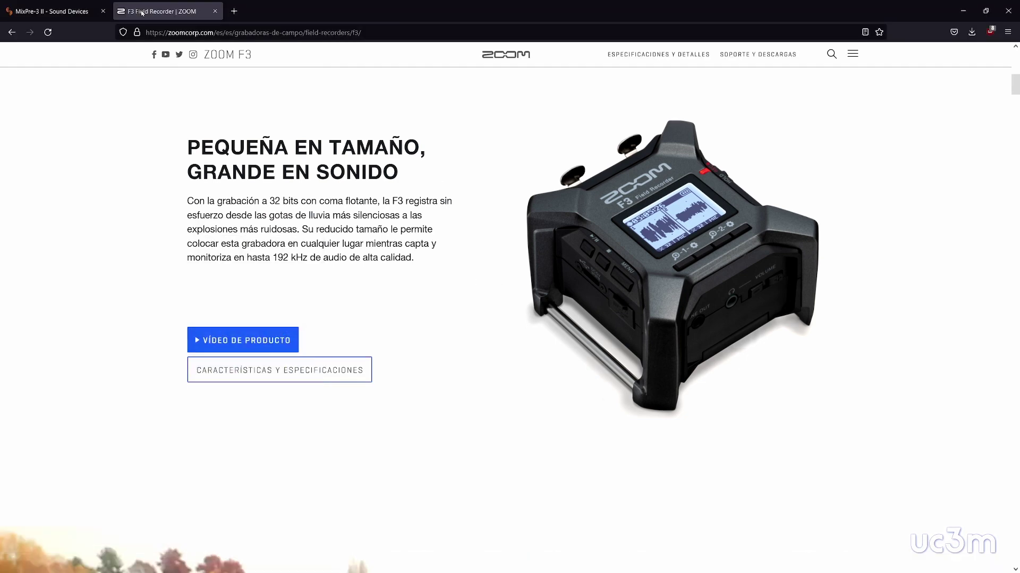
- On the MixPre-3 II page, highlight '32-bit float' in the Overview's bit-depth bullet
click(68, 7)
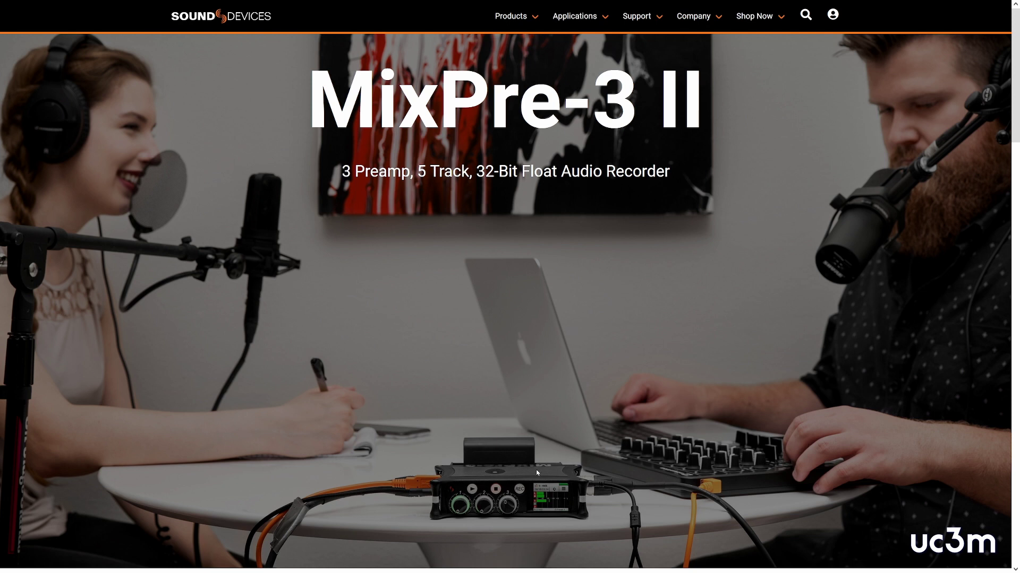
scroll(537, 472, down, 5)
scroll(541, 451, down, 3)
scroll(547, 431, down, 3)
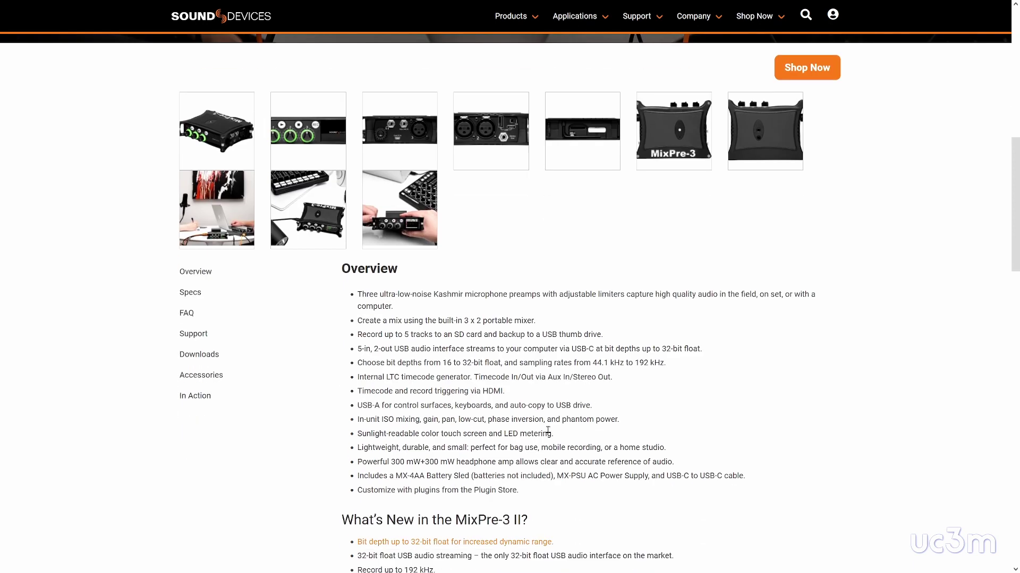
drag(462, 364, 516, 363)
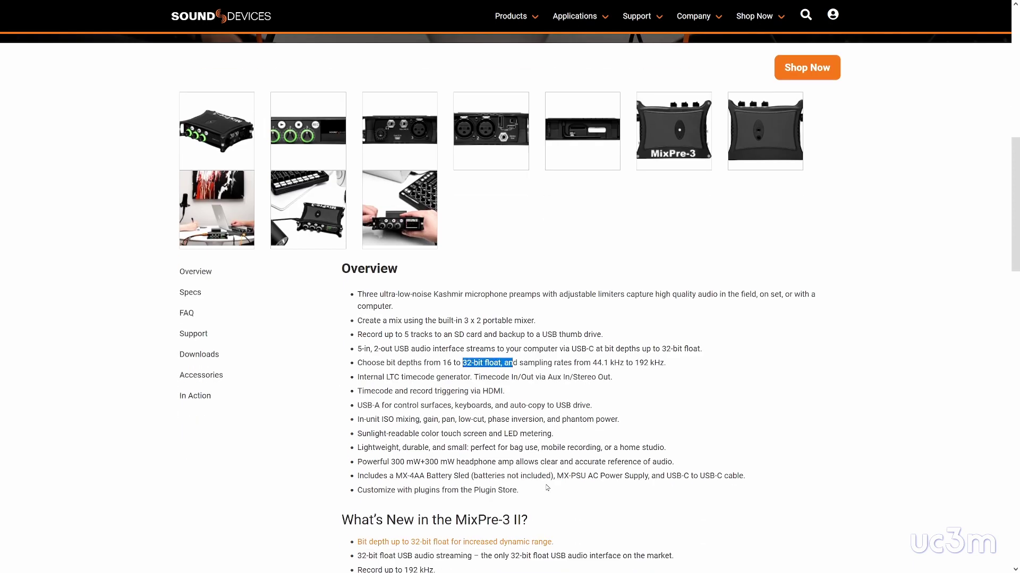
scroll(545, 486, down, 3)
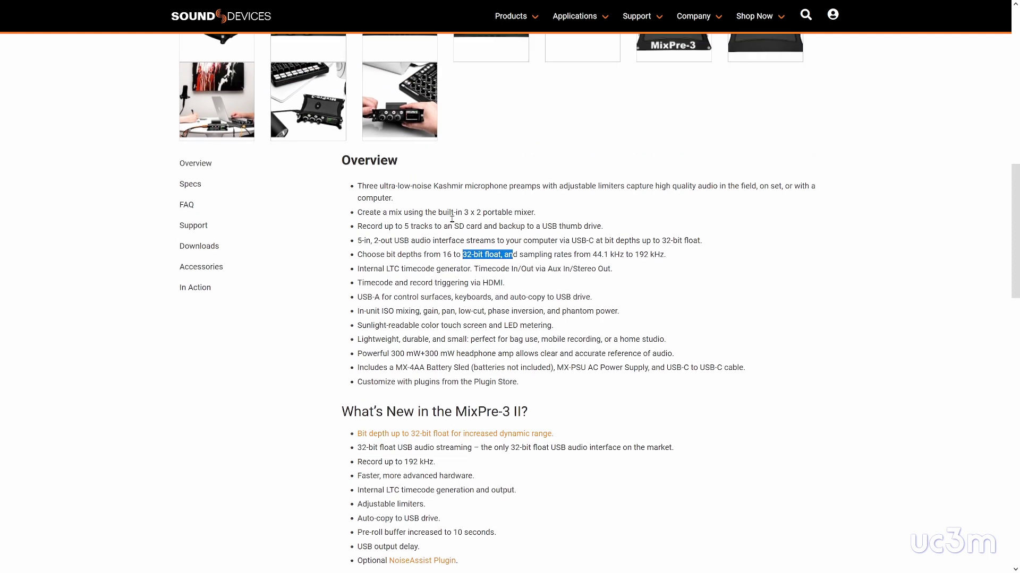
- Switch back to the Zoom F3 tab with Ctrl+Tab
key(ctrl+Tab)
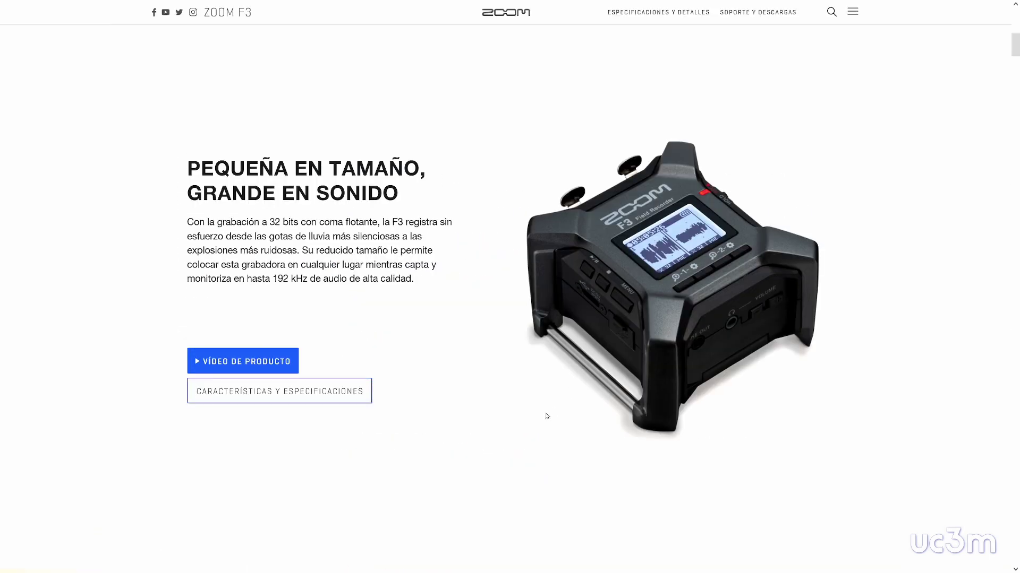